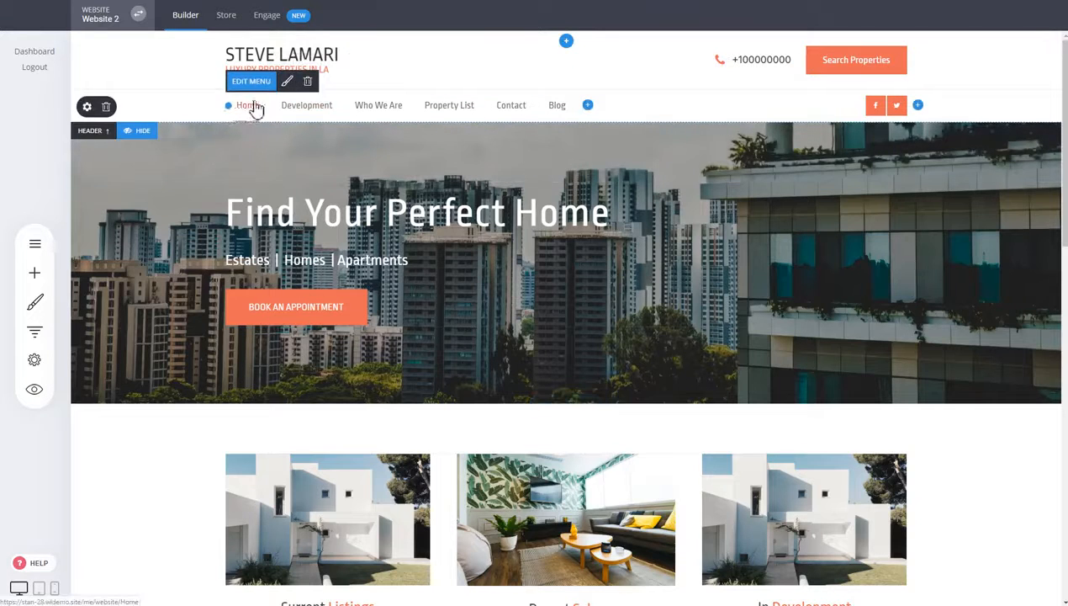
Step: Move the navigation menu into the header's logo row, after the Search Properties button
left_click(305, 110)
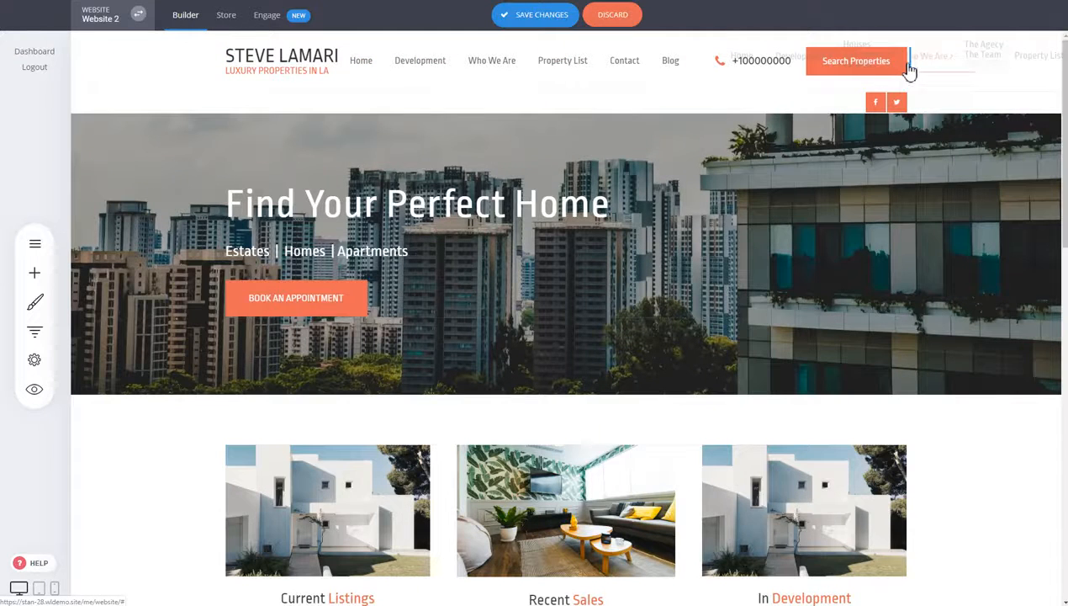
left_click_drag(910, 71, 909, 67)
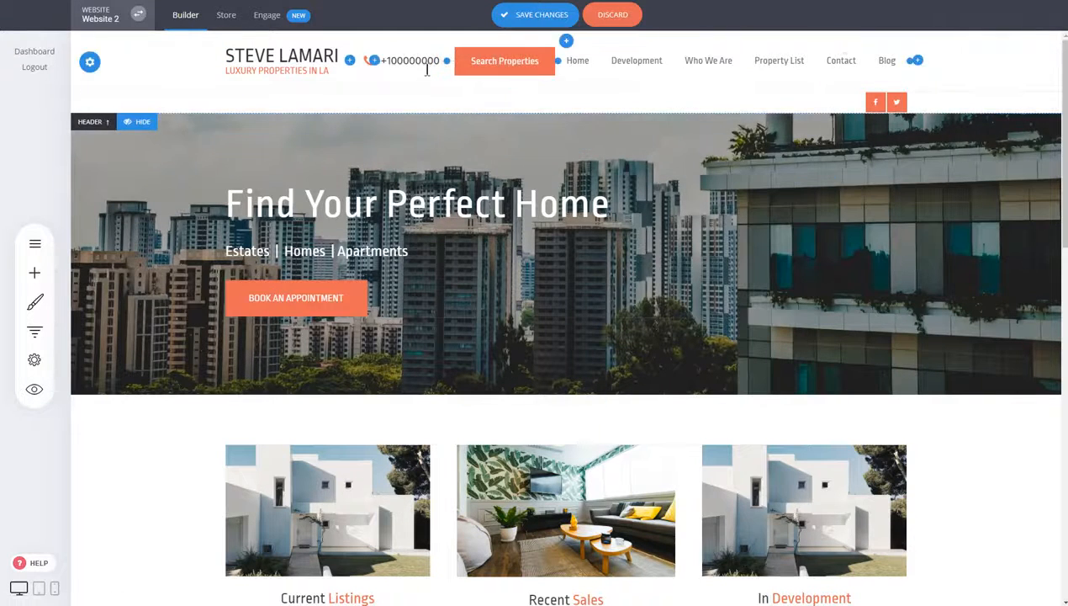
Step: Remove the phone number text and the phone icon from the header's logo row
left_click(424, 63)
left_click(695, 36)
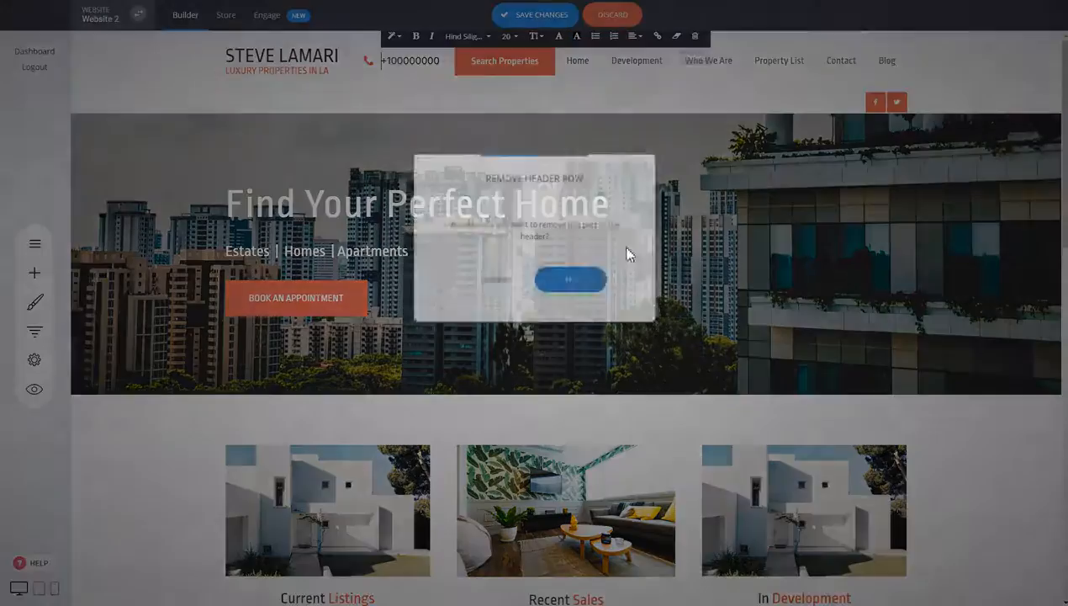
left_click(572, 281)
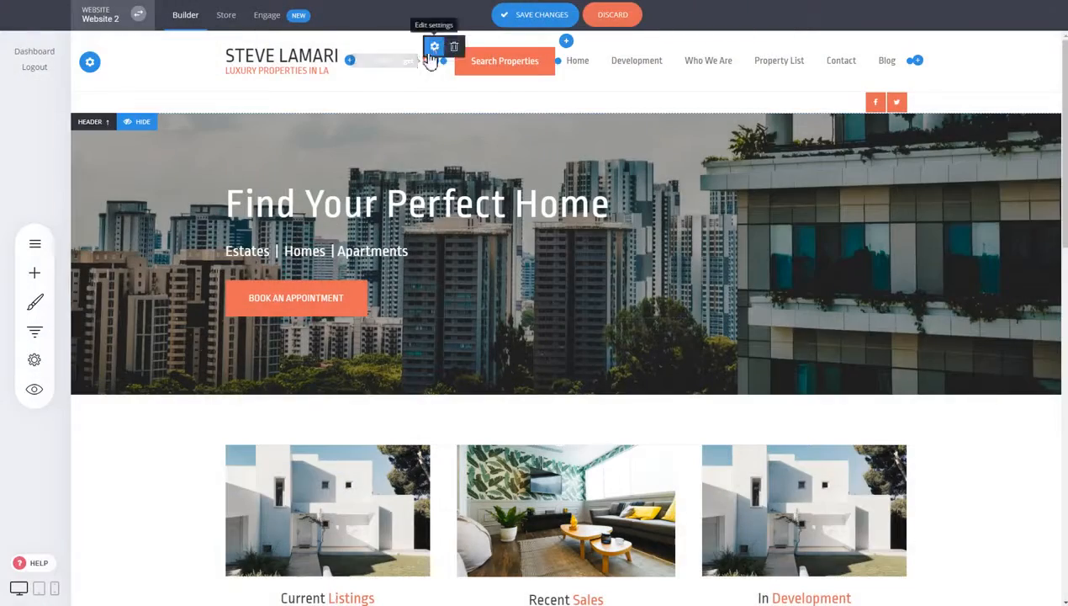
left_click(454, 48)
left_click(573, 268)
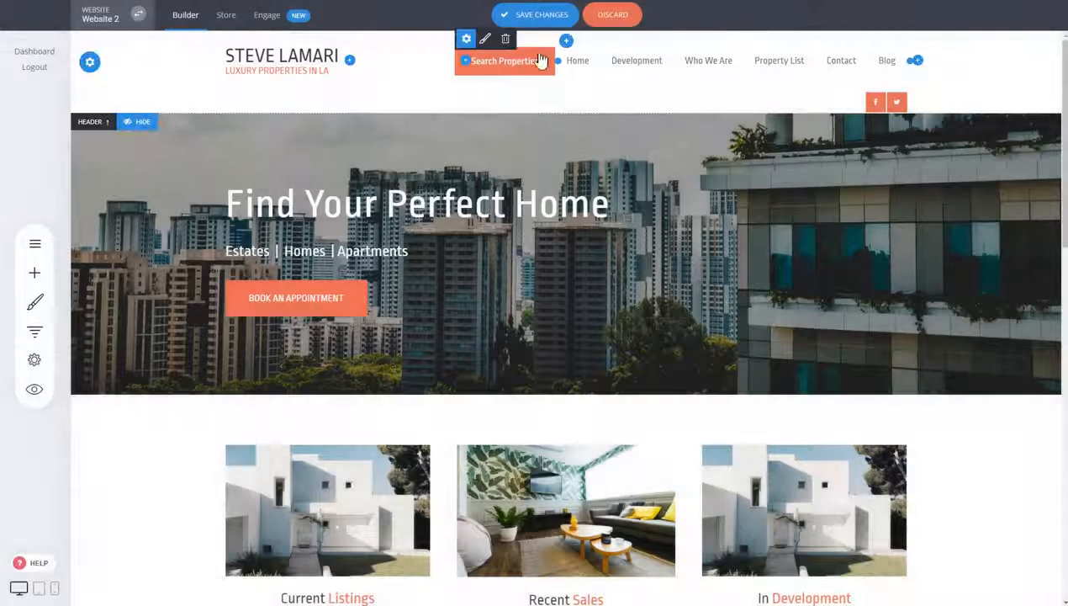
Step: Move the Search Properties button to the end of the logo row, and delete the header row holding the social icons
left_click_drag(544, 64, 906, 66)
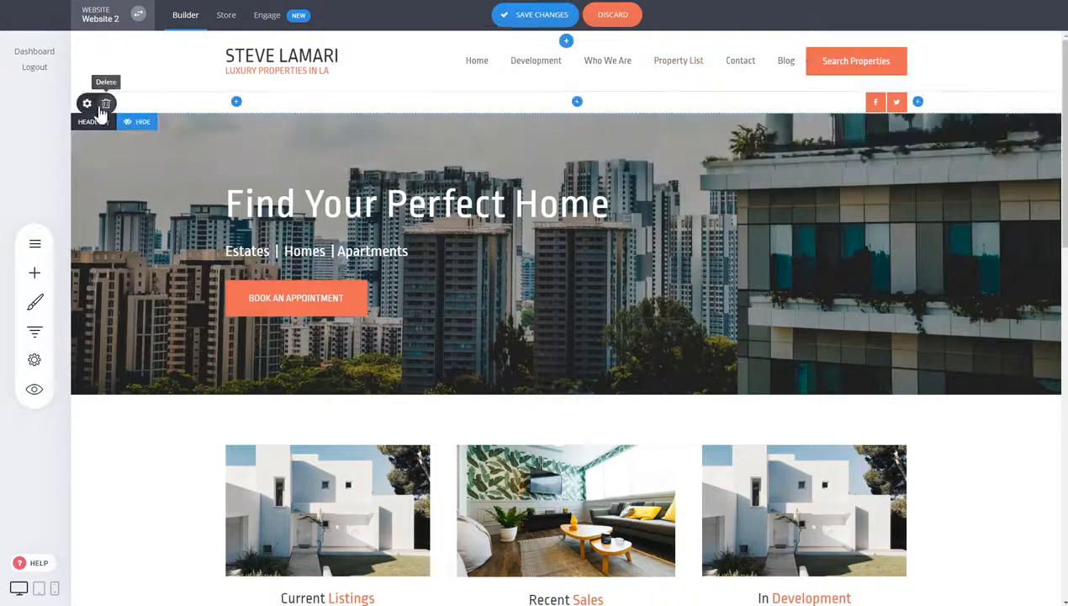
left_click(106, 103)
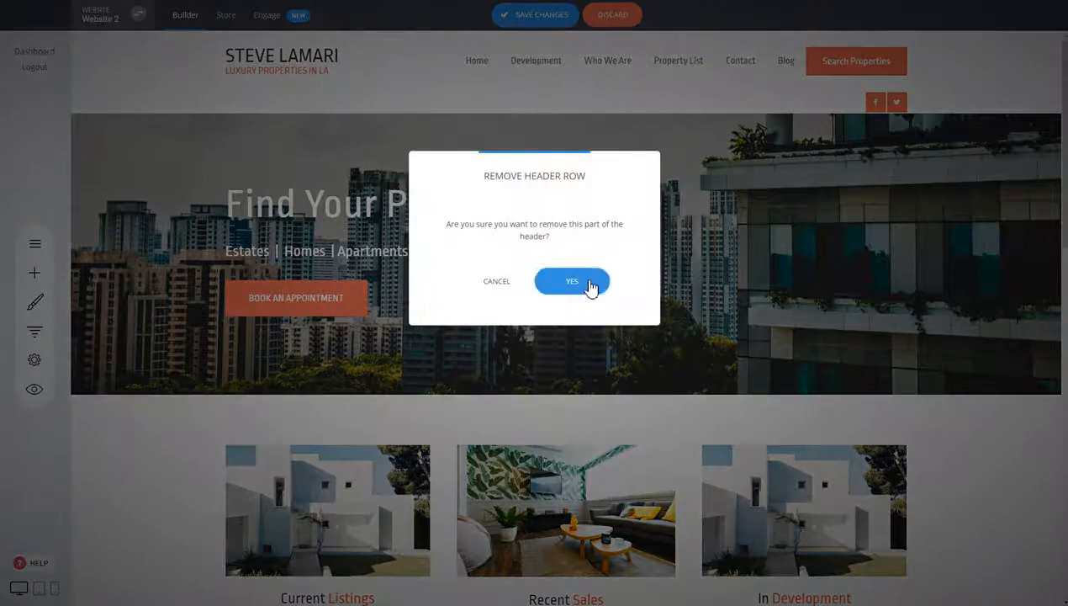
left_click(589, 283)
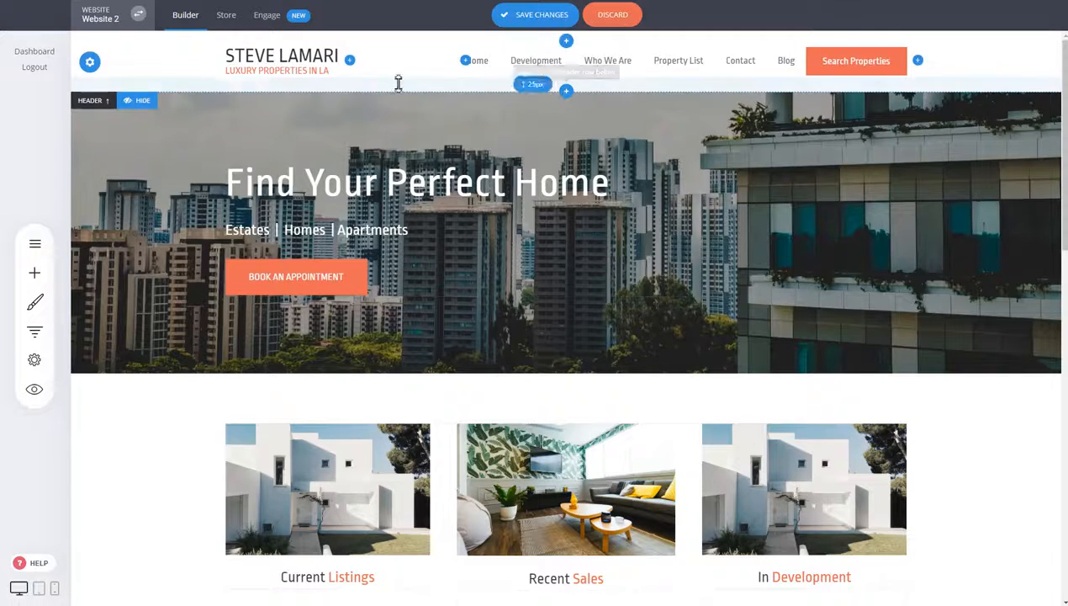
Step: Add a header row above the logo row and open its background color settings
left_click(566, 41)
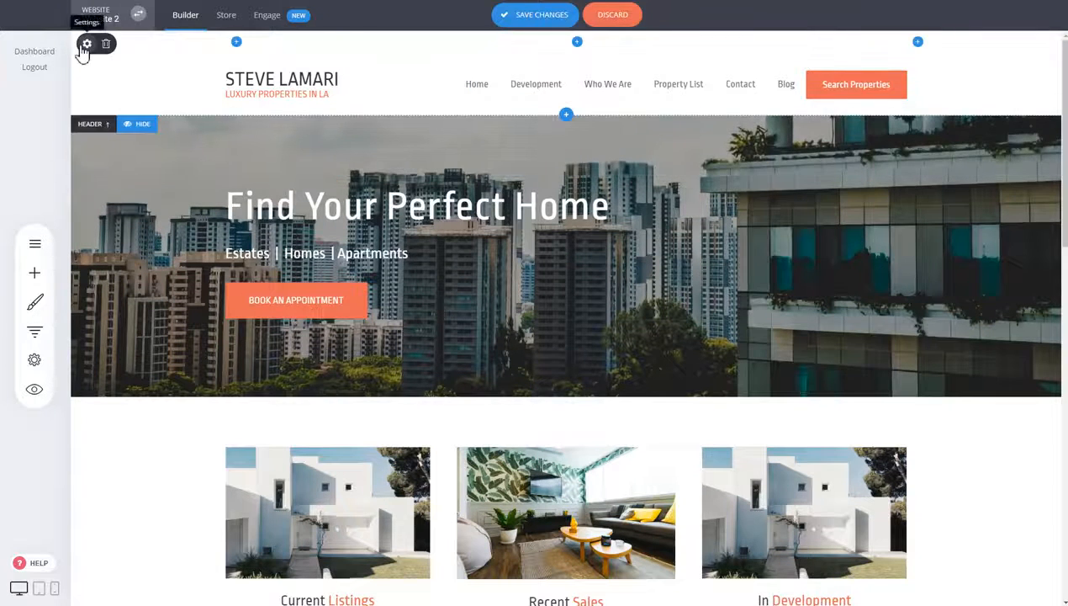
left_click(84, 42)
left_click(456, 122)
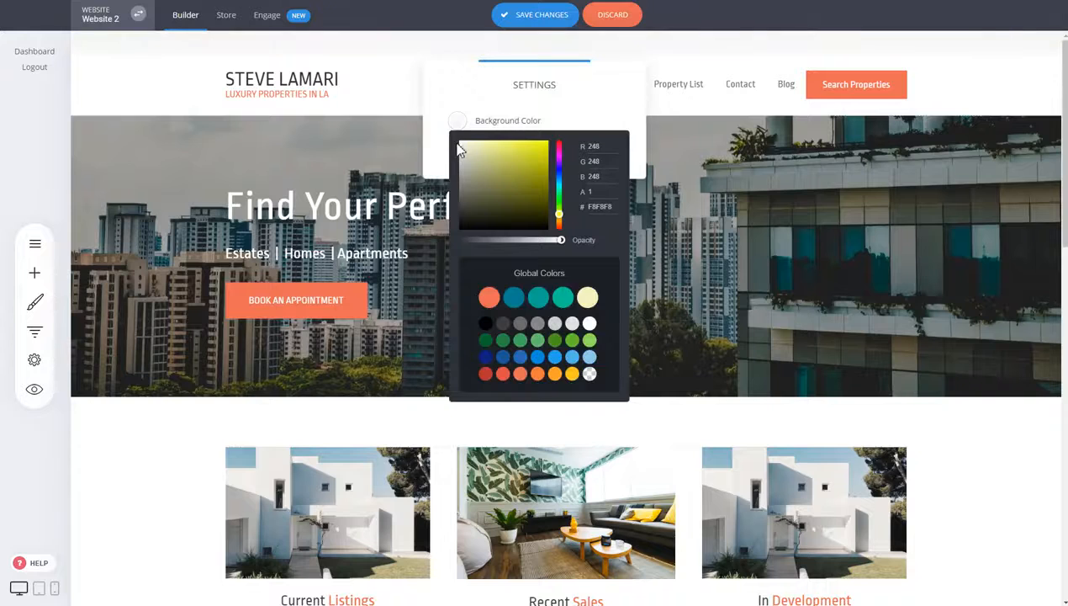
left_click(298, 95)
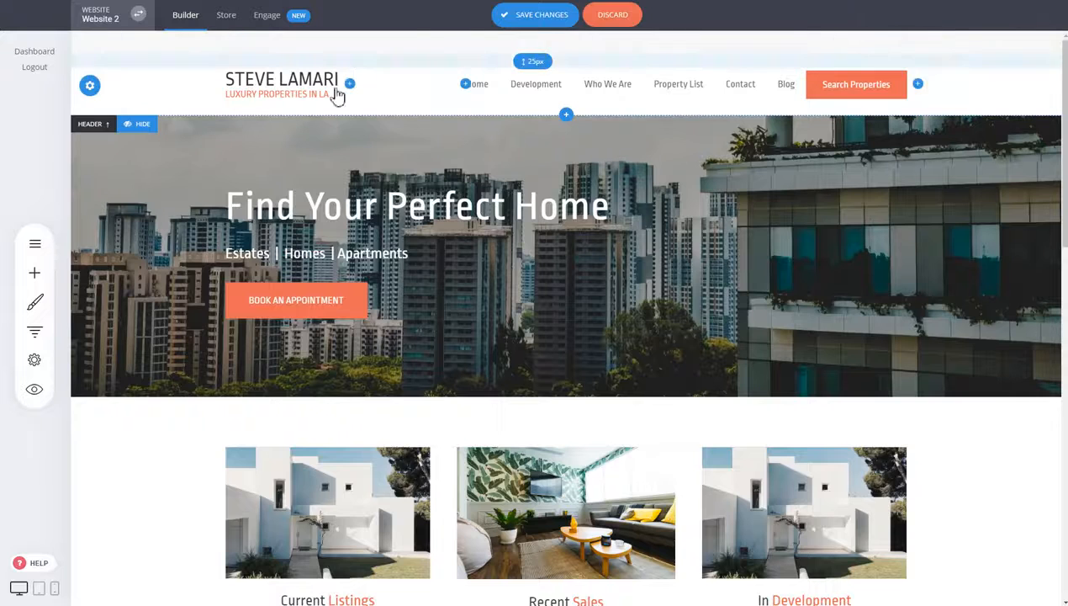
Step: Add a Cart widget at the right end of the new upper header row
left_click(917, 42)
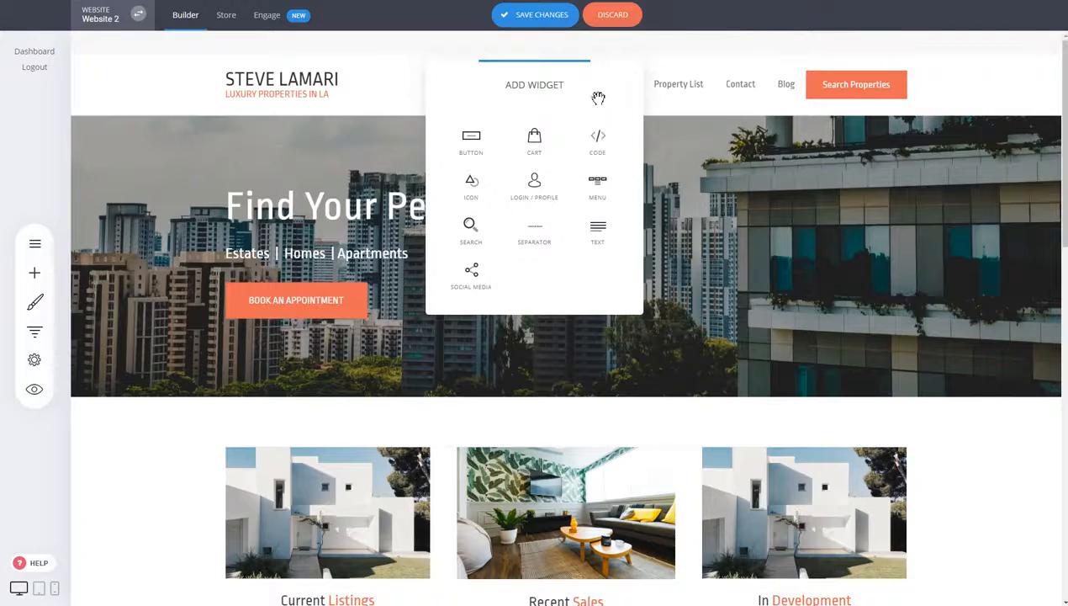
left_click(538, 141)
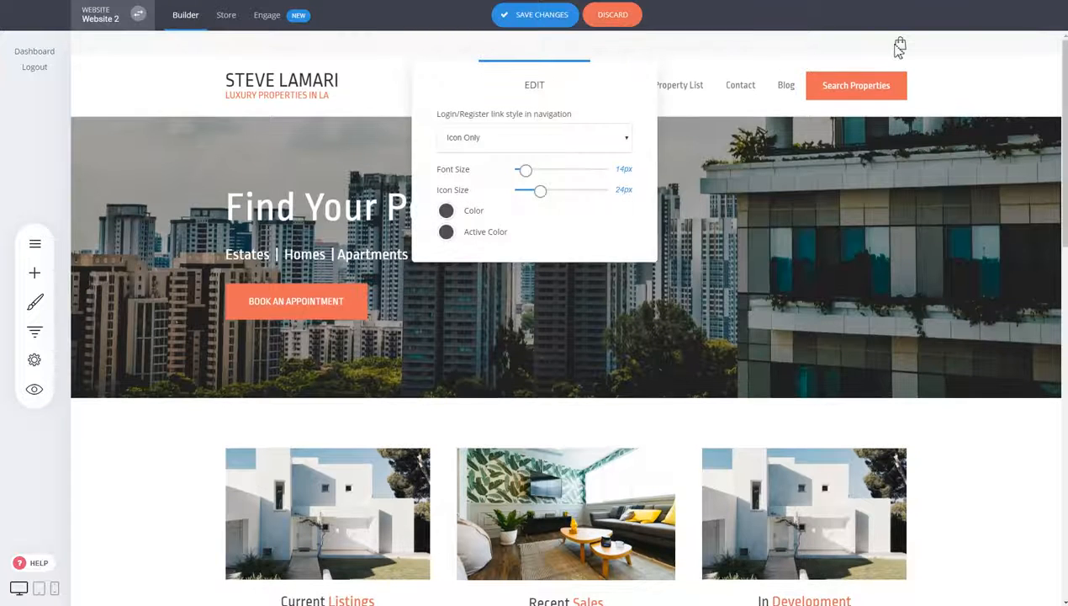
left_click(743, 118)
Step: Add a Search widget after the cart in the upper header row, keeping its search options
left_click(921, 46)
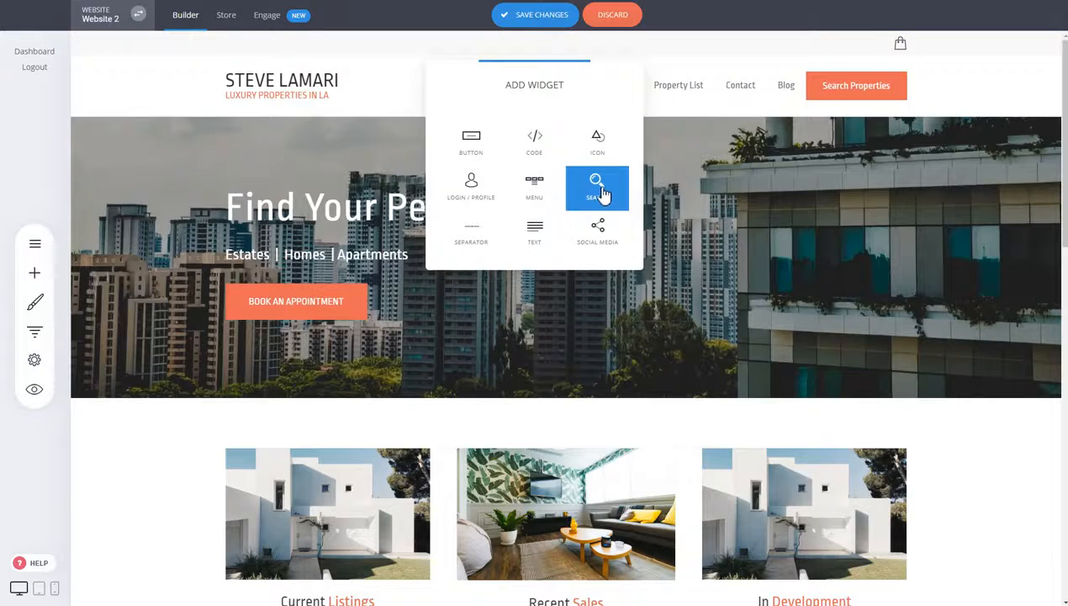
left_click(599, 189)
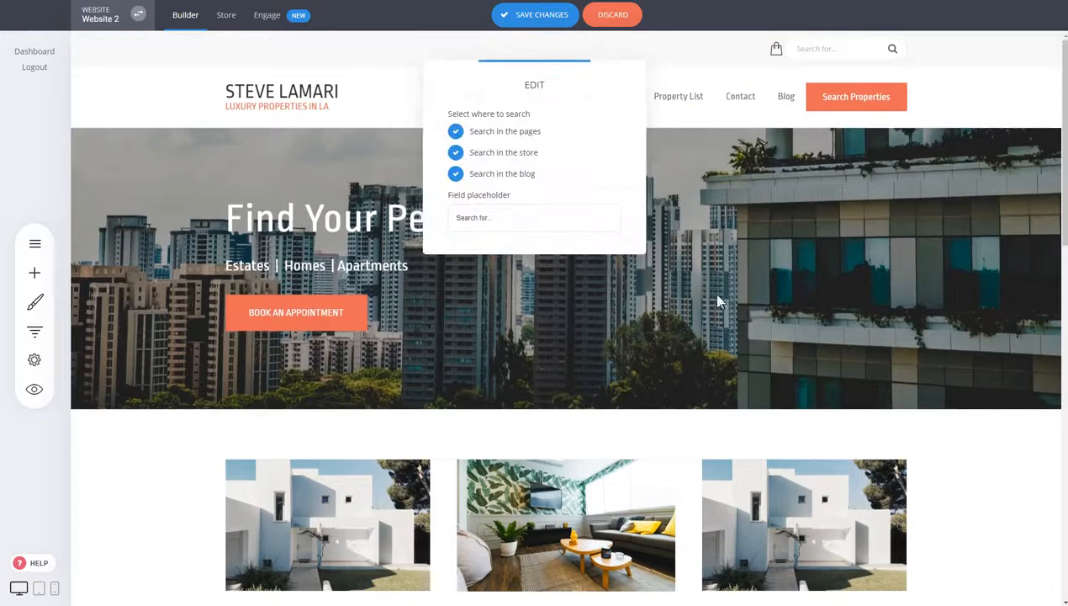
left_click(959, 193)
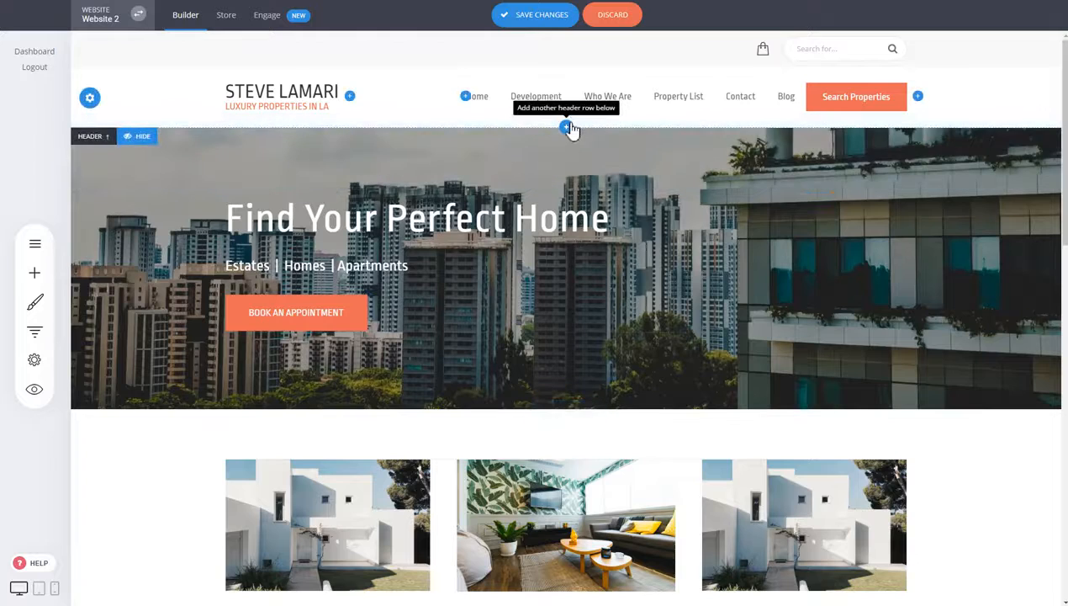
left_click(567, 130)
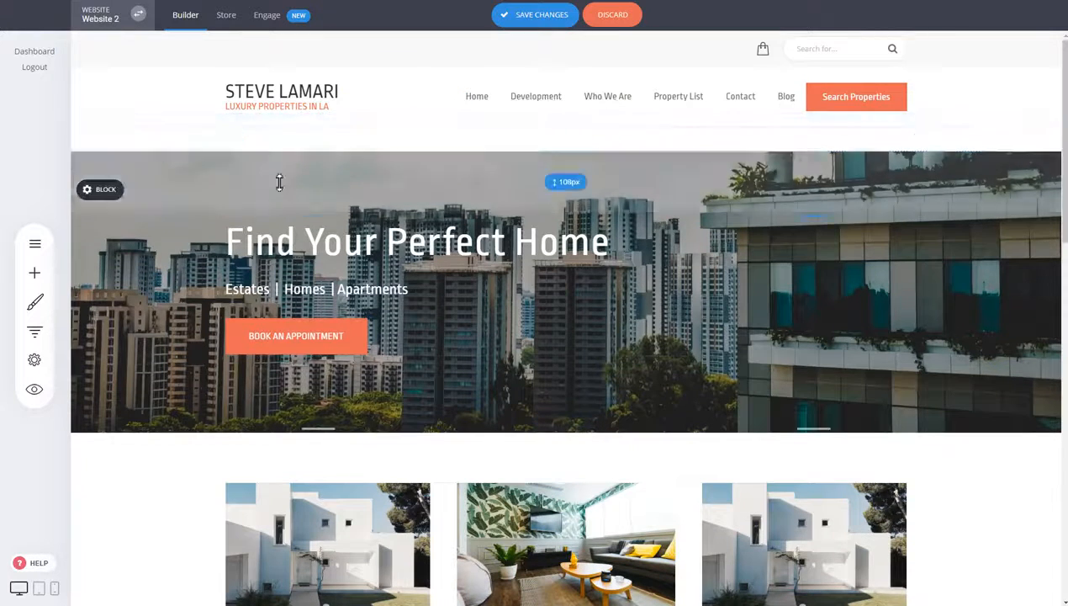
left_click(107, 142)
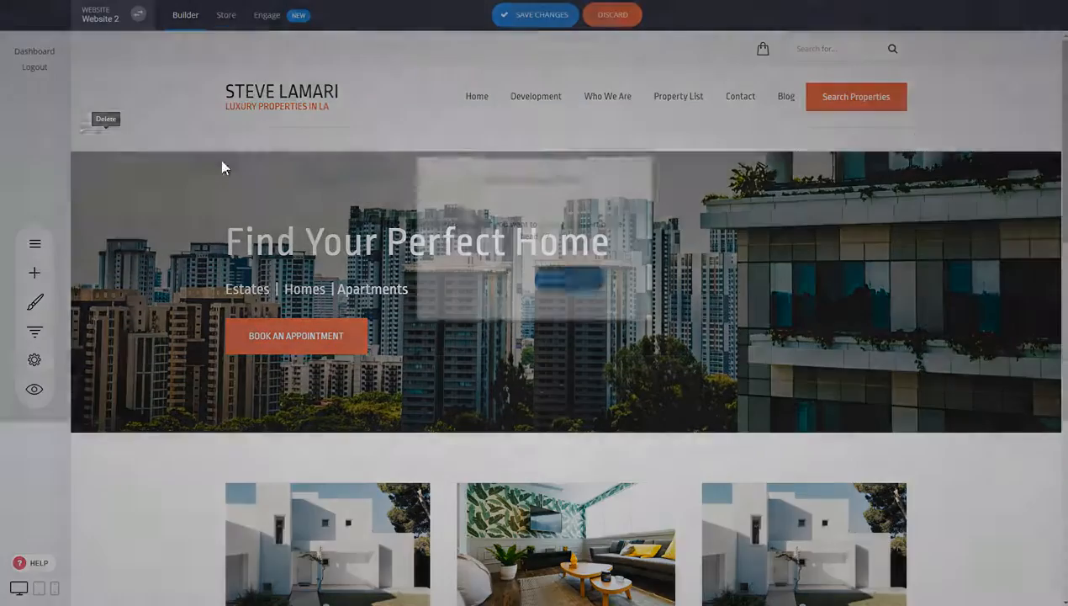
left_click(572, 280)
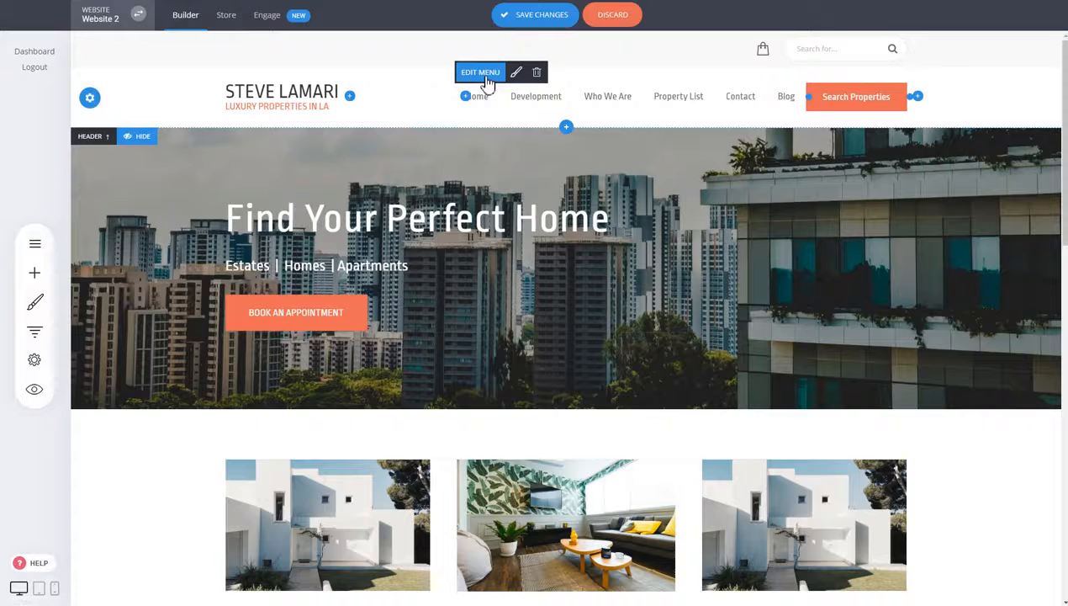
Step: Open the navigation menu for editing and move its editor away from the header menu
left_click(487, 81)
left_click_drag(565, 87, 315, 53)
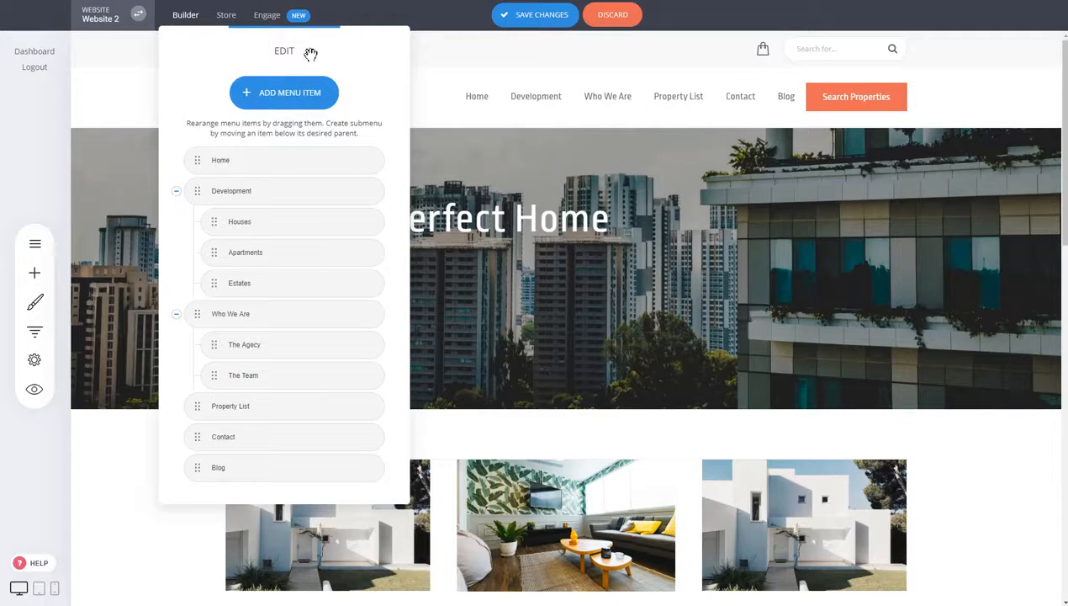
Step: Examine the Page, Store and Anchor Point link options for a new menu item, and cancel without adding one
left_click(267, 105)
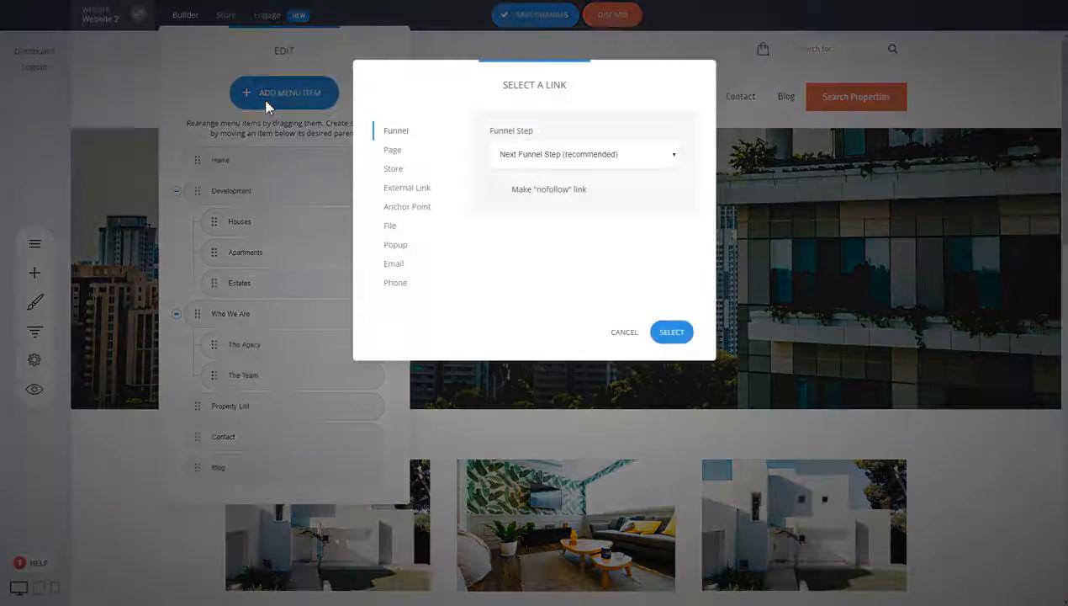
left_click(404, 160)
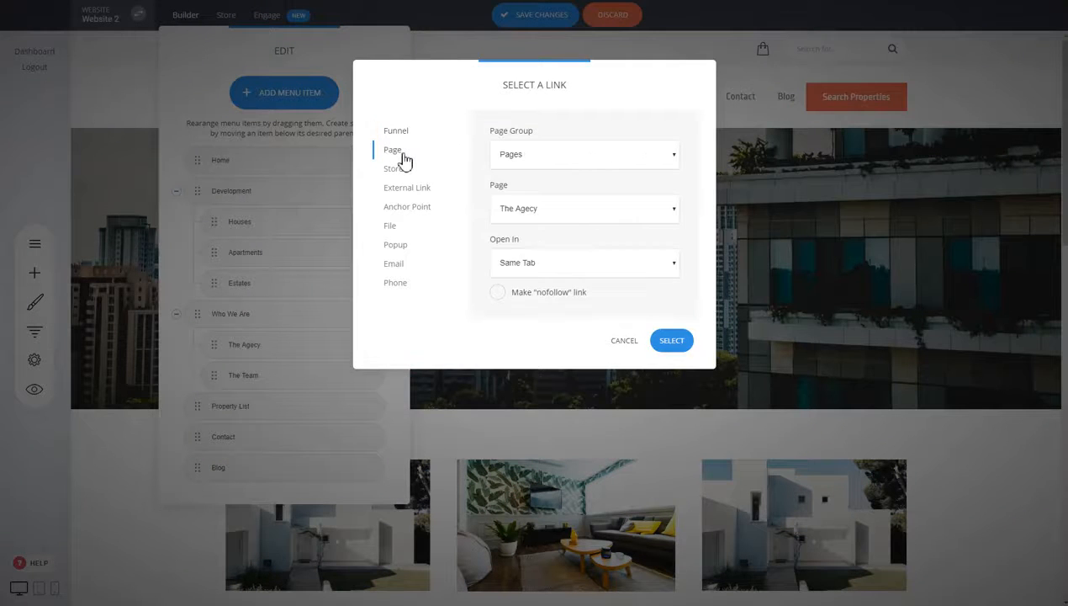
left_click(396, 173)
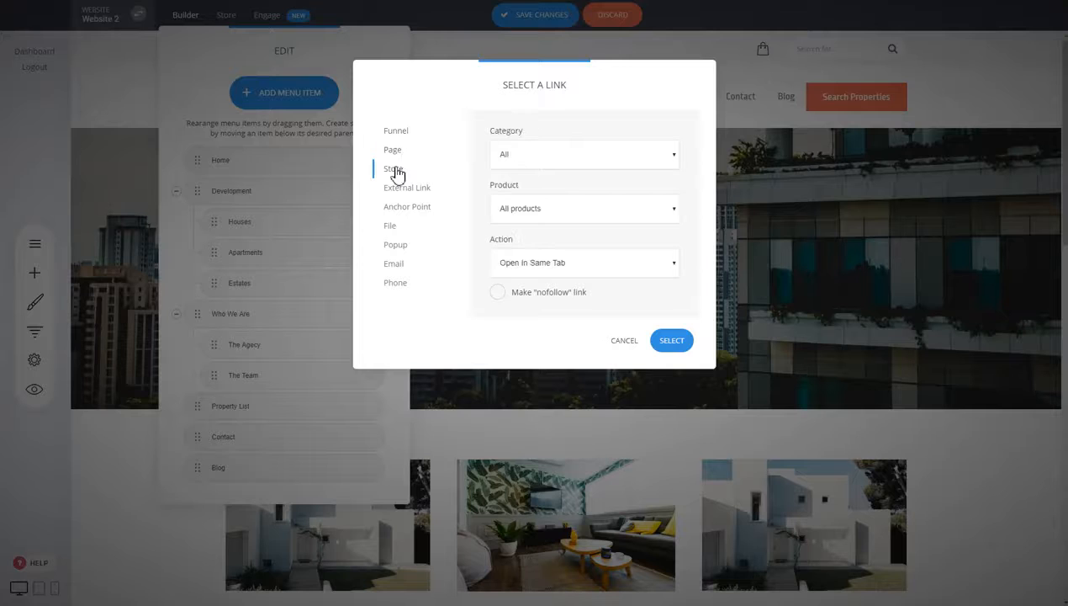
left_click(406, 212)
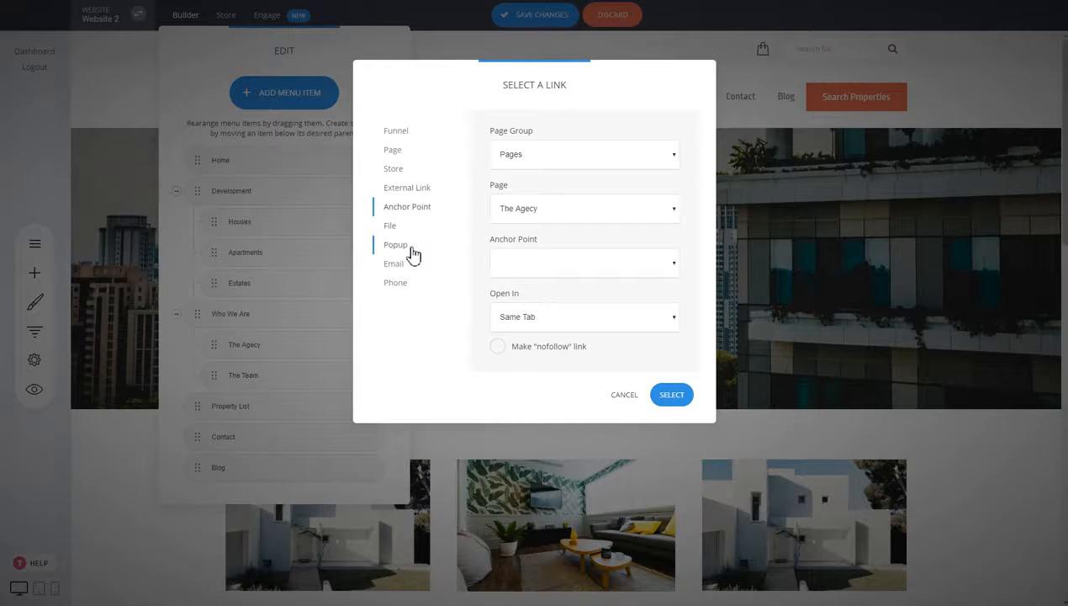
left_click(623, 395)
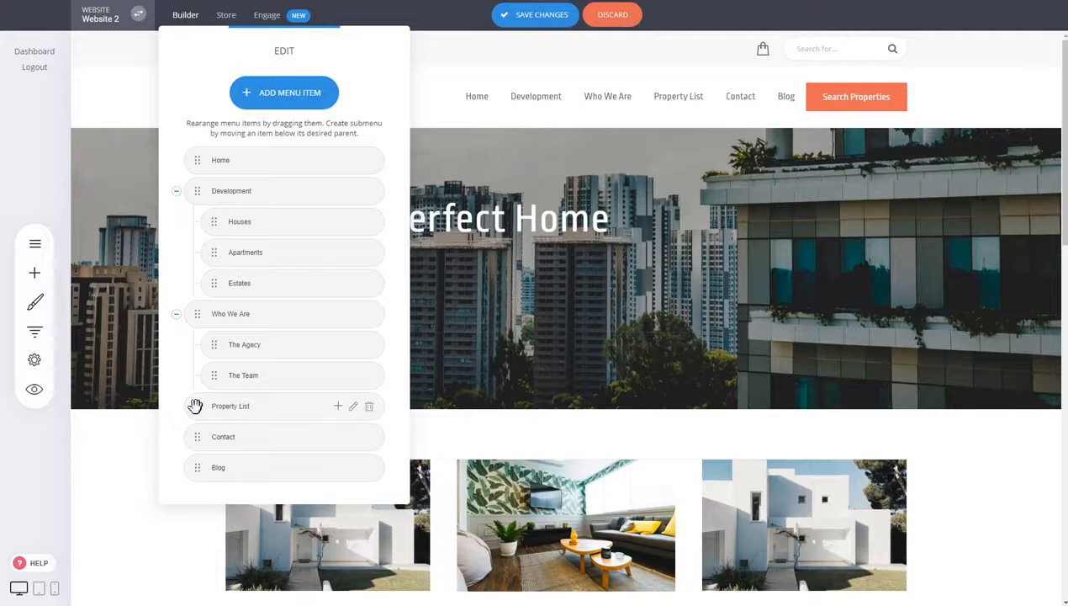
Step: Move Property List below Contact in the menu, and try nesting Contact under Who We Are before restoring it to the main level
left_click_drag(195, 407, 191, 437)
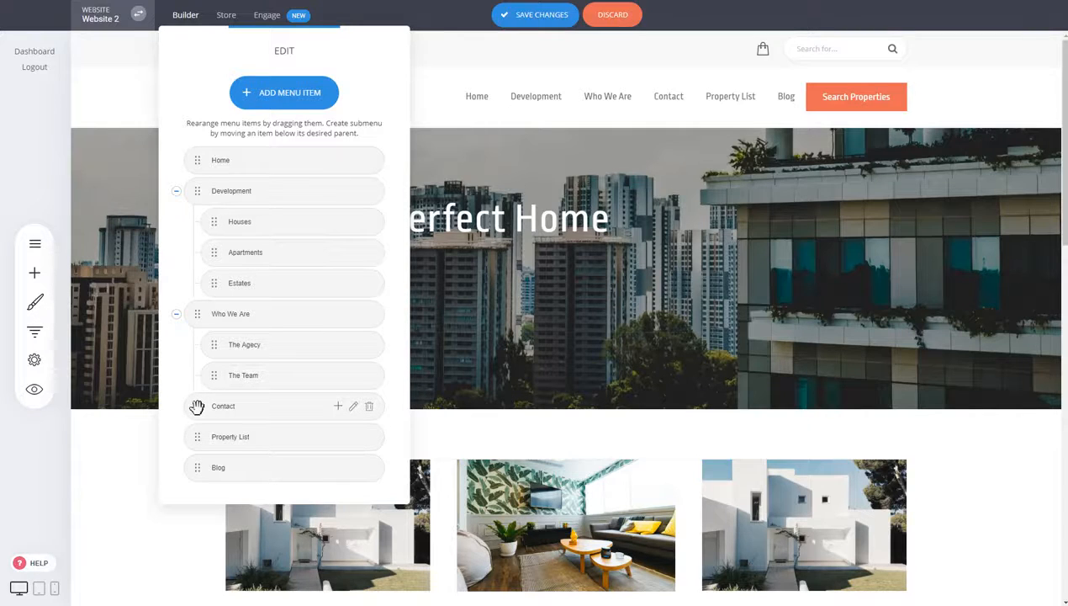
left_click_drag(199, 408, 220, 406)
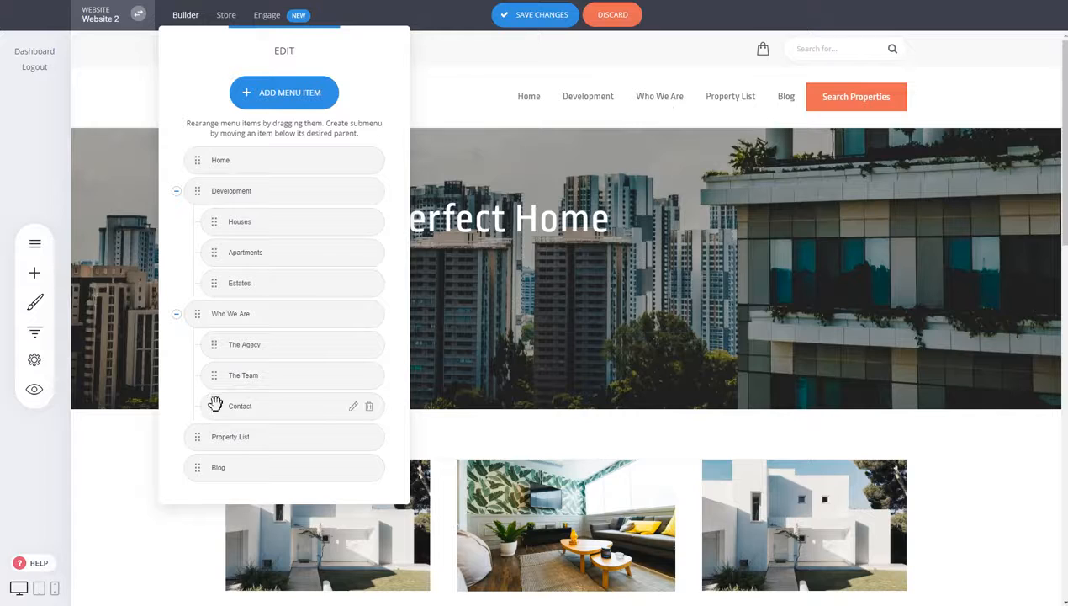
mouse_move(216, 405)
left_mouse_down()
mouse_move(191, 415)
mouse_move(215, 418)
left_mouse_up()
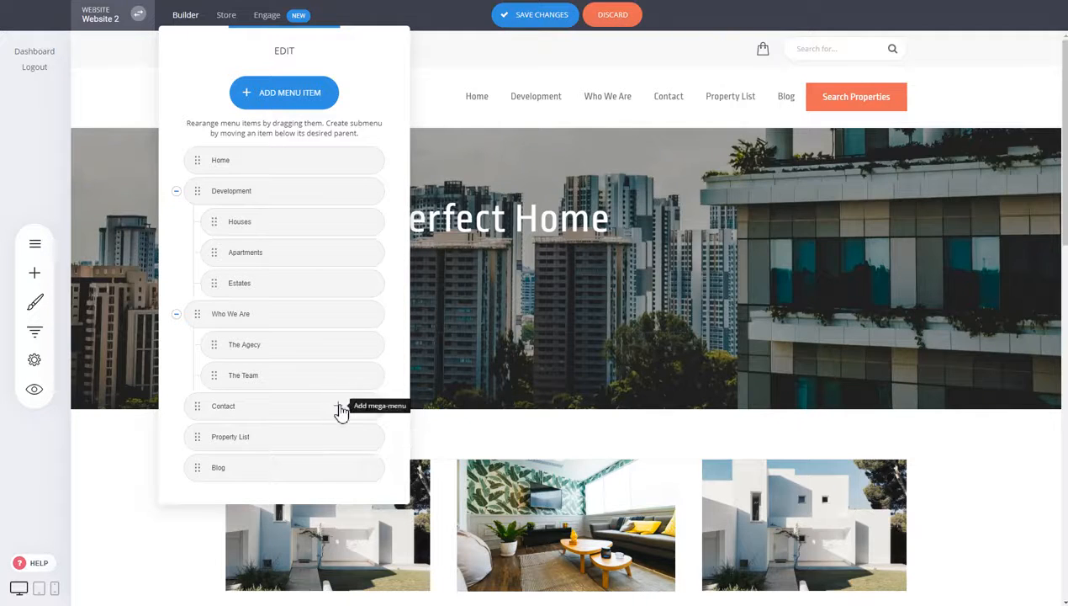
Step: Add a mega menu under the Contact item, open it for editing and view the available widgets
left_click(339, 408)
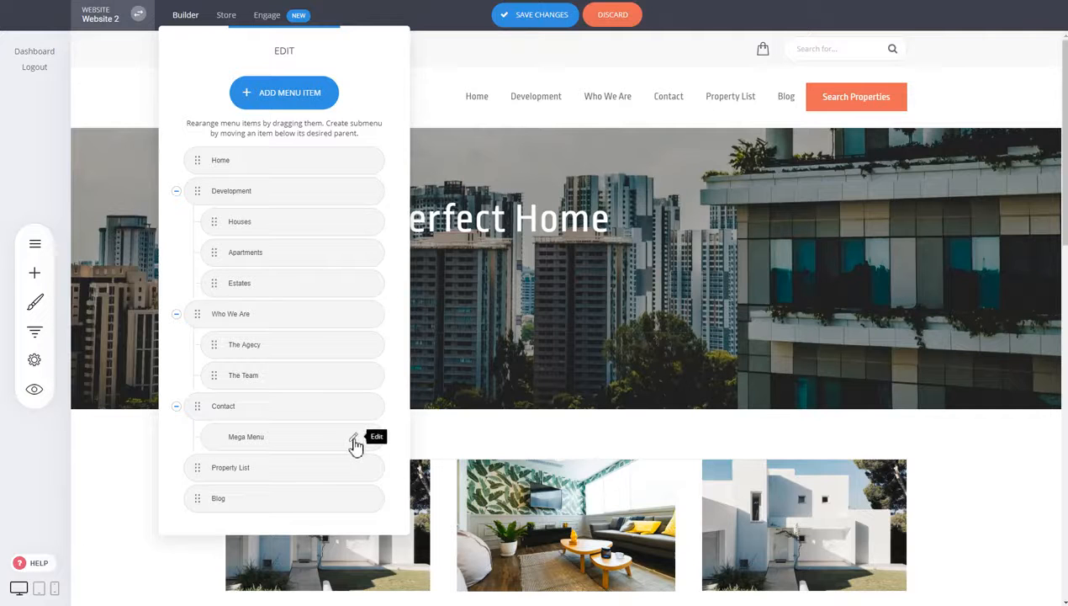
left_click(353, 439)
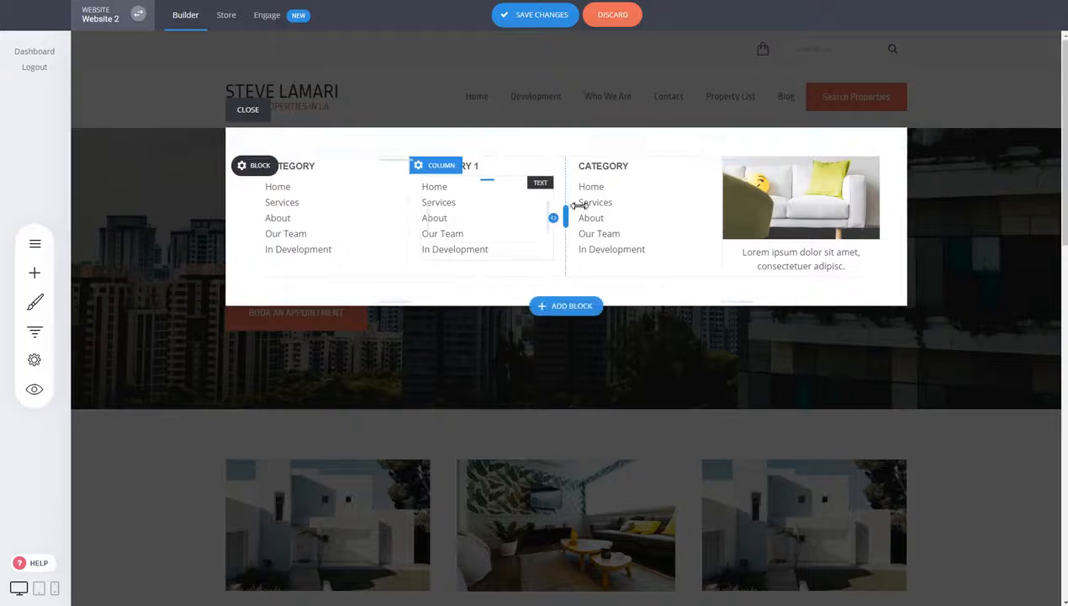
left_click(34, 273)
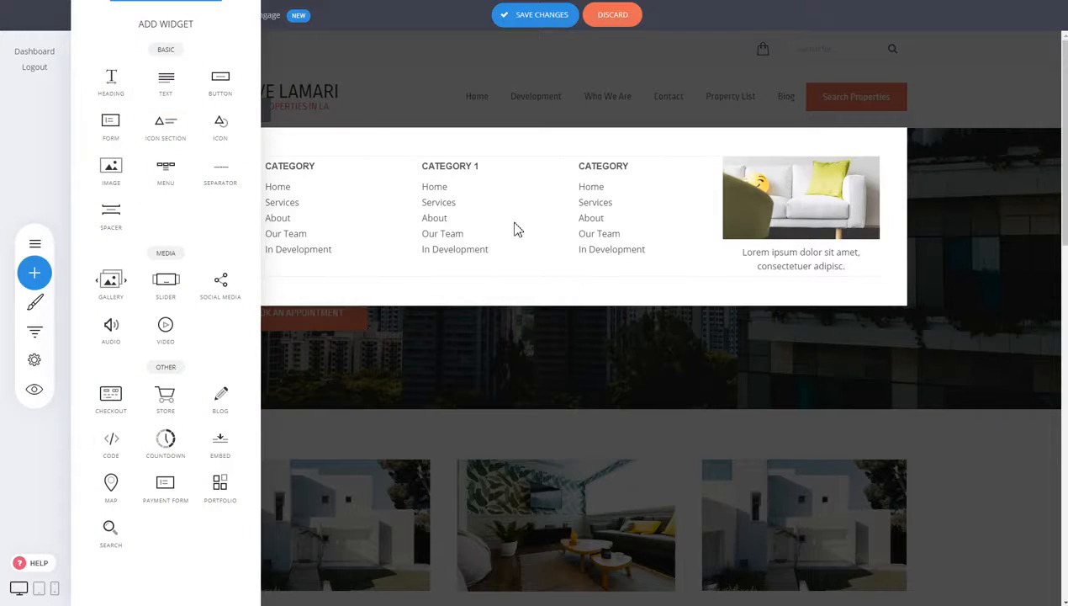
Step: Add the Call To Action block "We are limited to only 50 attendees" below the mega menu's columns and confirm the mega menu
left_click(553, 308)
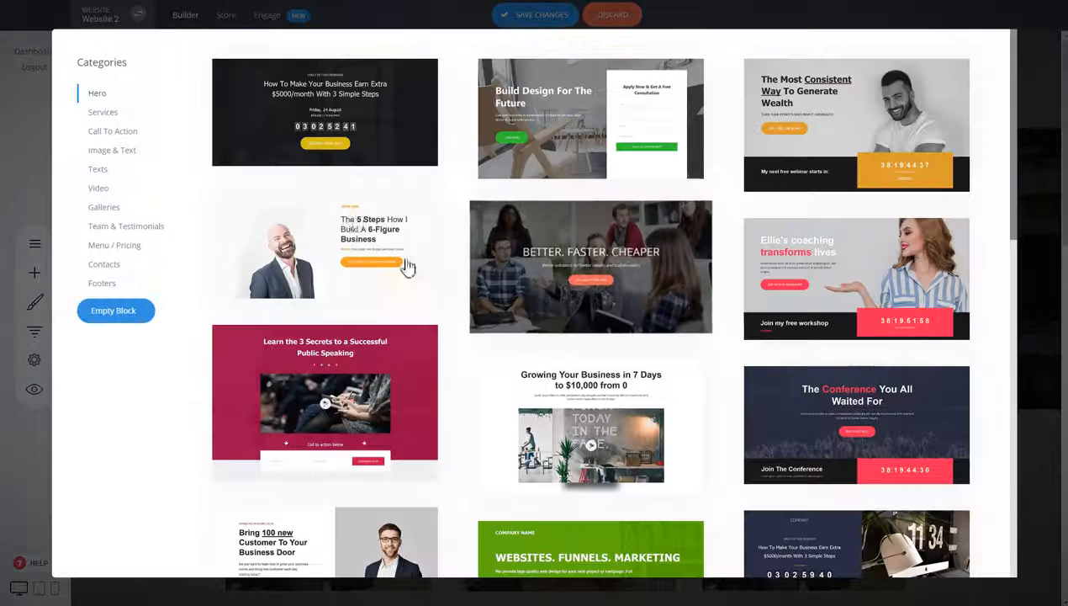
left_click(110, 130)
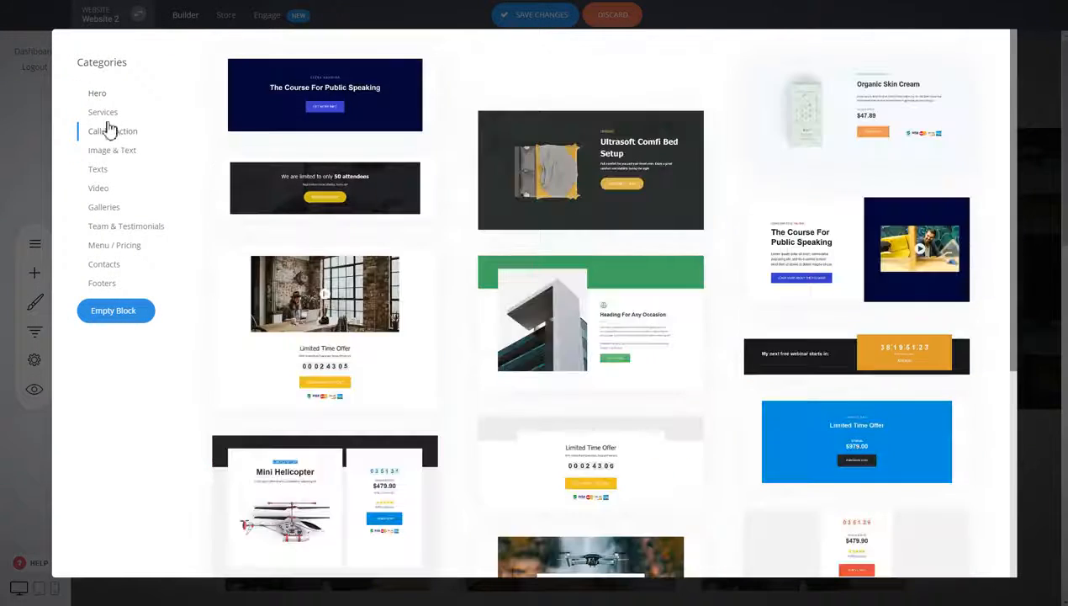
left_click(318, 190)
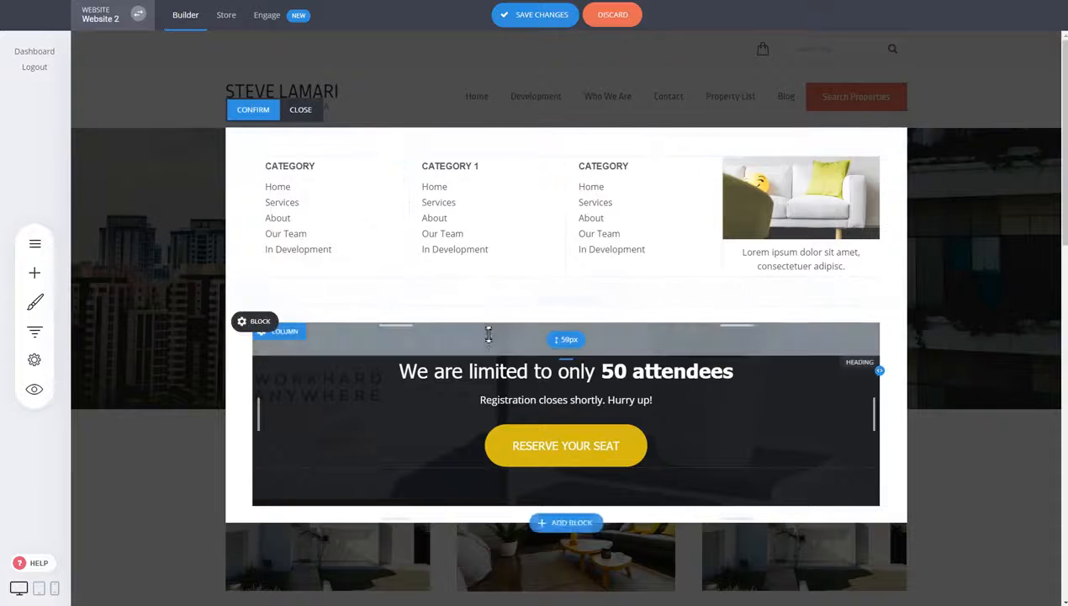
left_click(254, 110)
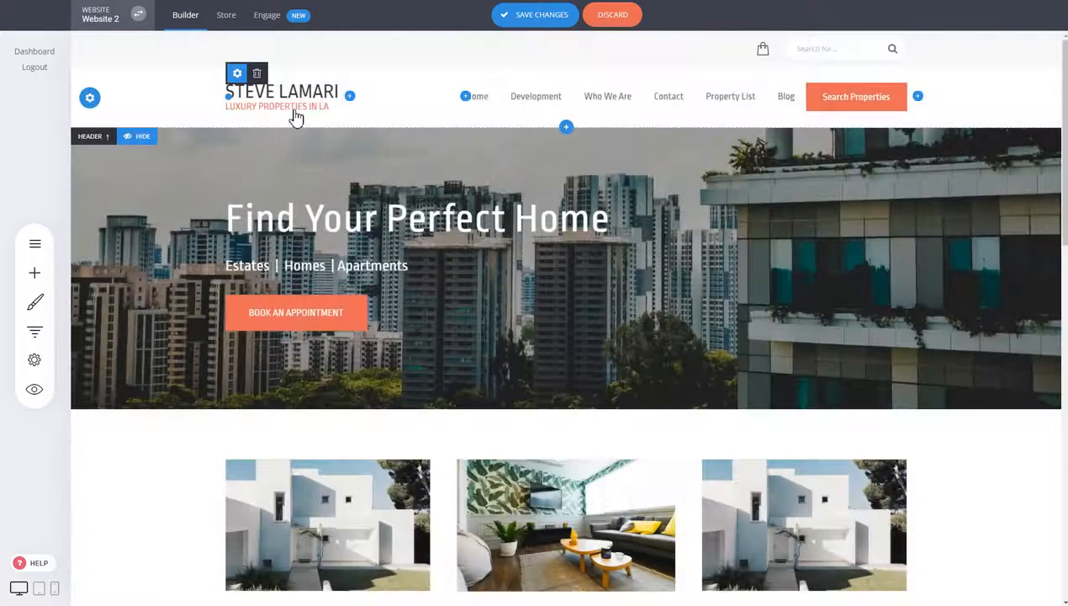
Step: Save the changes, preview the website to check the mega menu under Contact, and close the preview
left_click(551, 19)
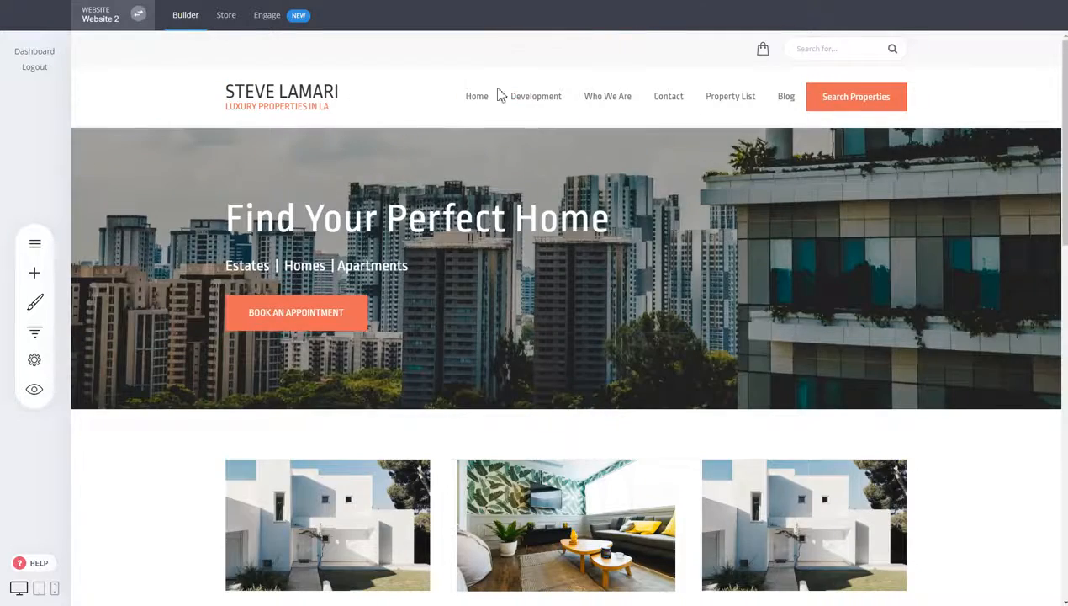
left_click(35, 389)
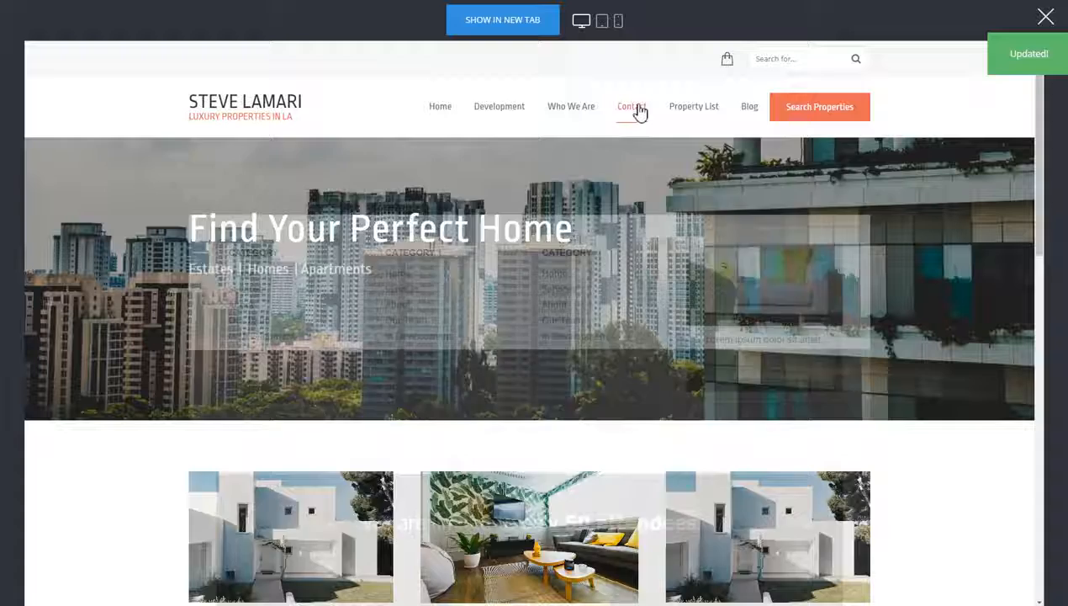
mouse_move(639, 110)
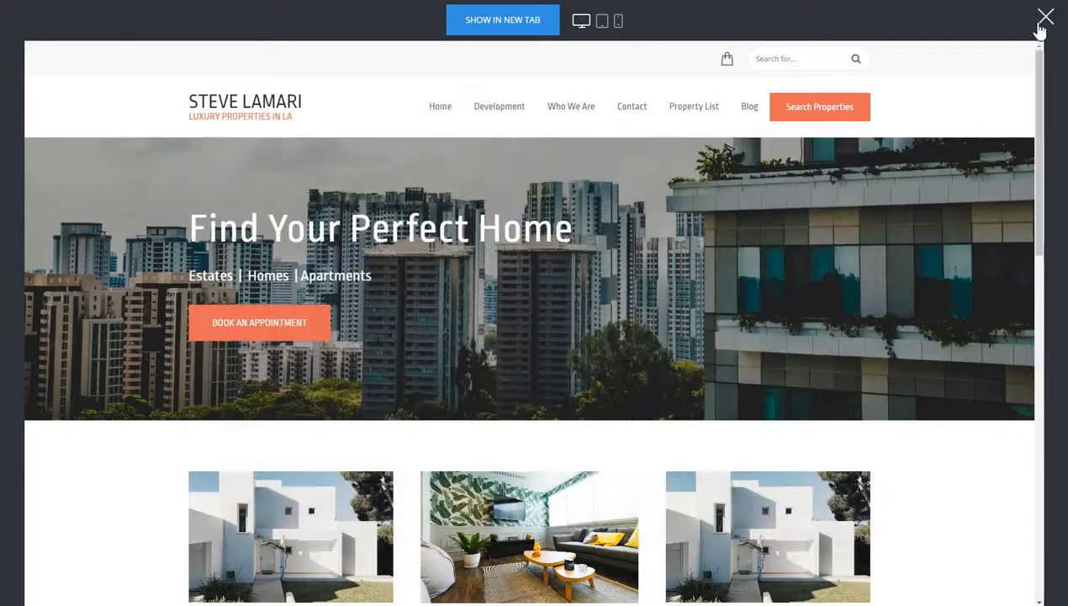
left_click(1044, 16)
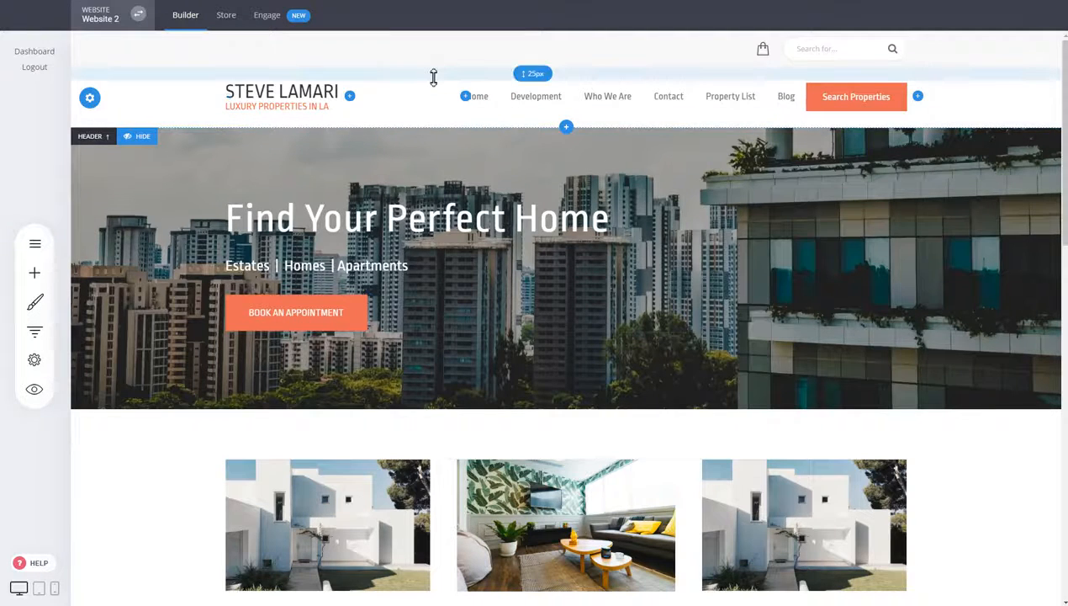
Step: Reduce the vertical spacing around the header's two rows and save the changes
left_click_drag(432, 77, 436, 71)
left_click_drag(436, 113, 436, 108)
left_click_drag(449, 64, 450, 62)
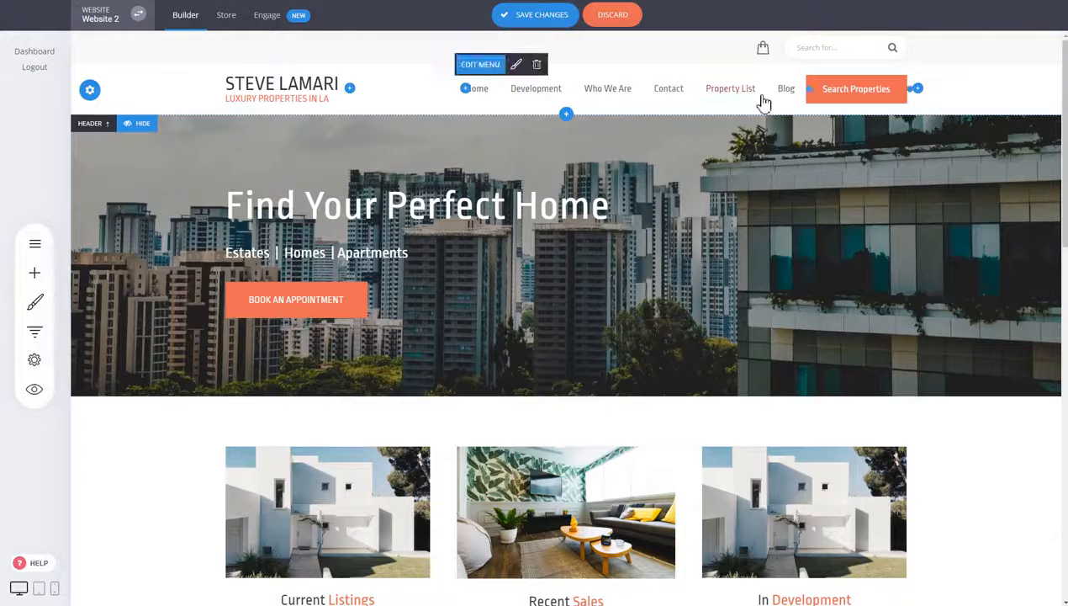
left_click(538, 17)
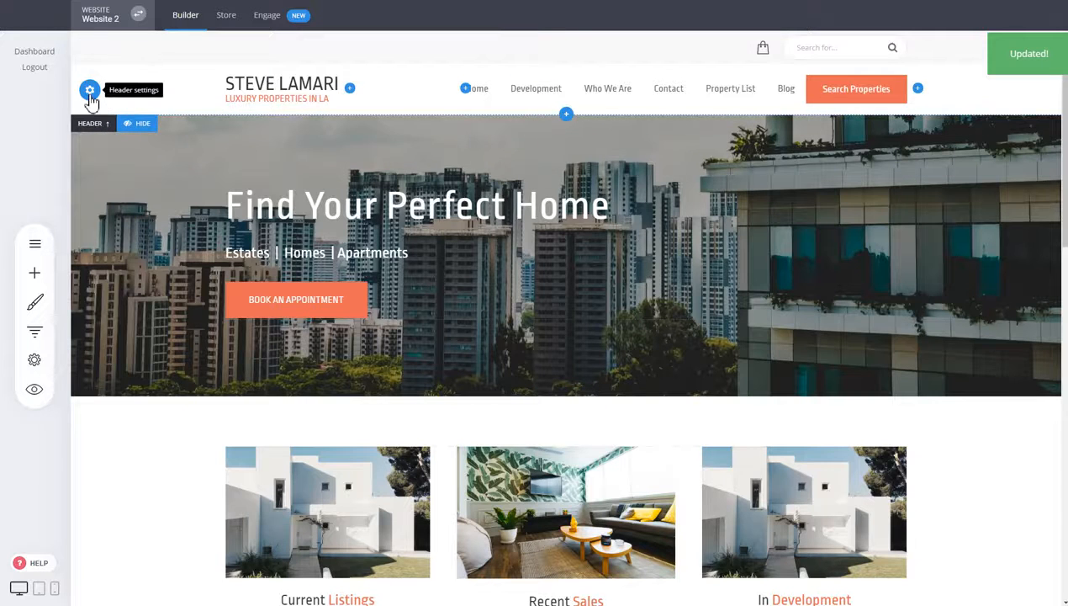
Step: Try the On Top - Full-width and On Top - Compact layouts for the header
left_click(90, 93)
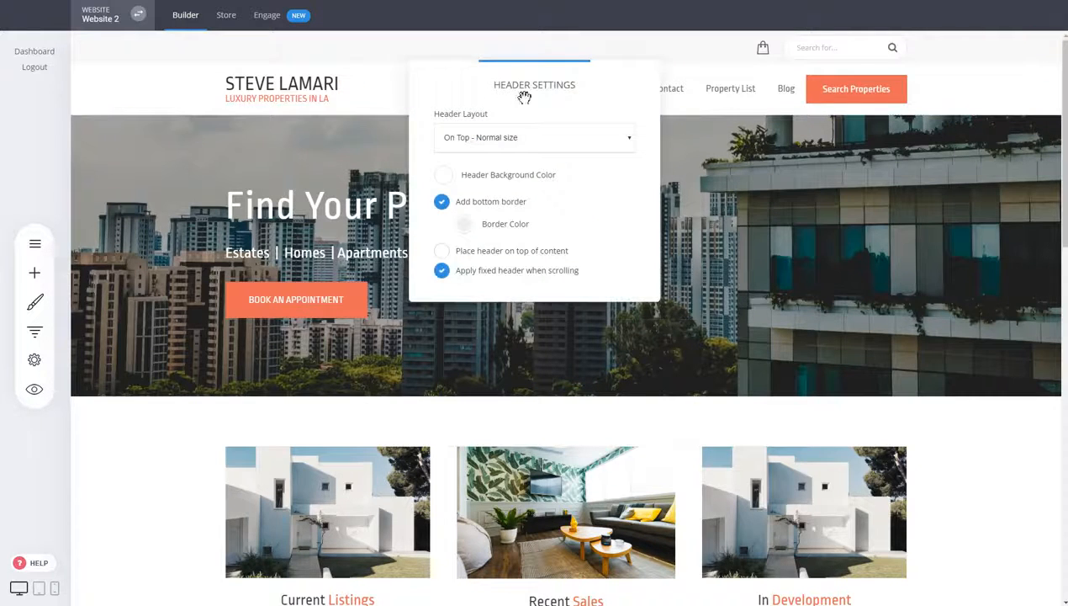
left_click_drag(524, 98, 644, 175)
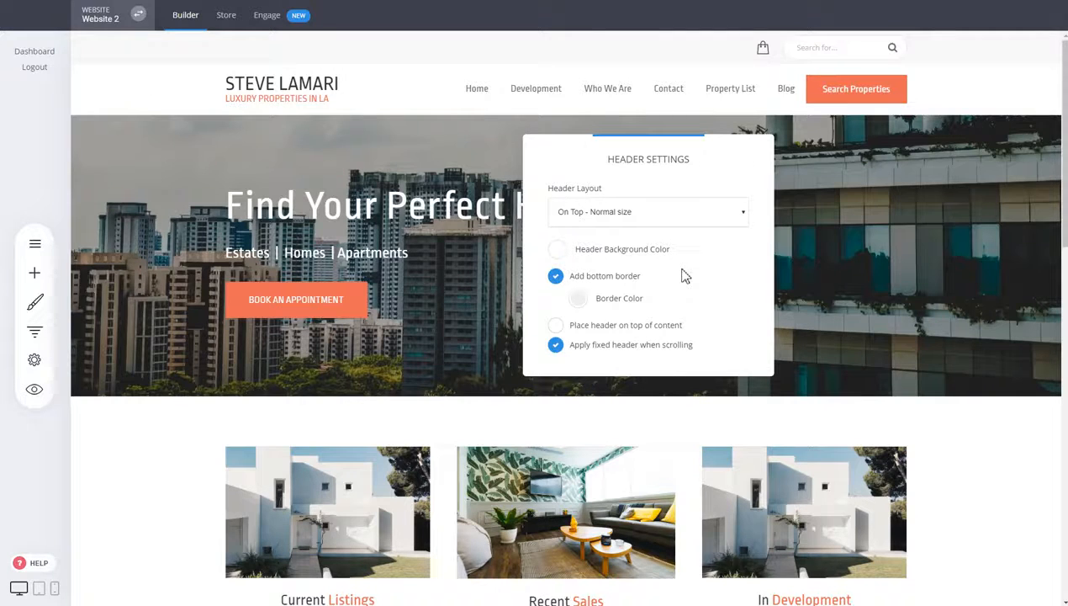
left_click(658, 221)
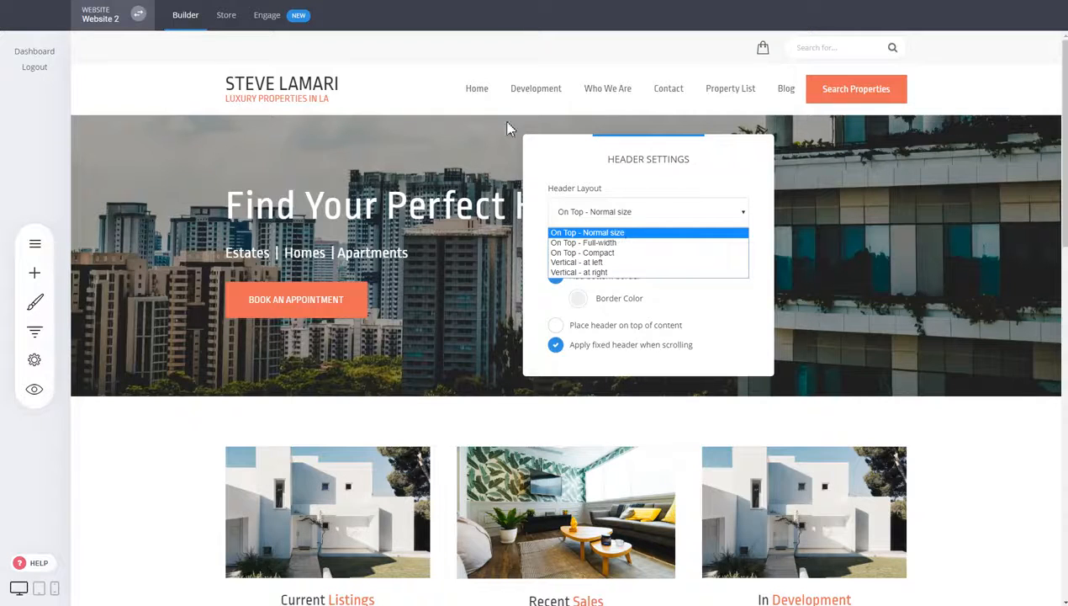
left_click(589, 242)
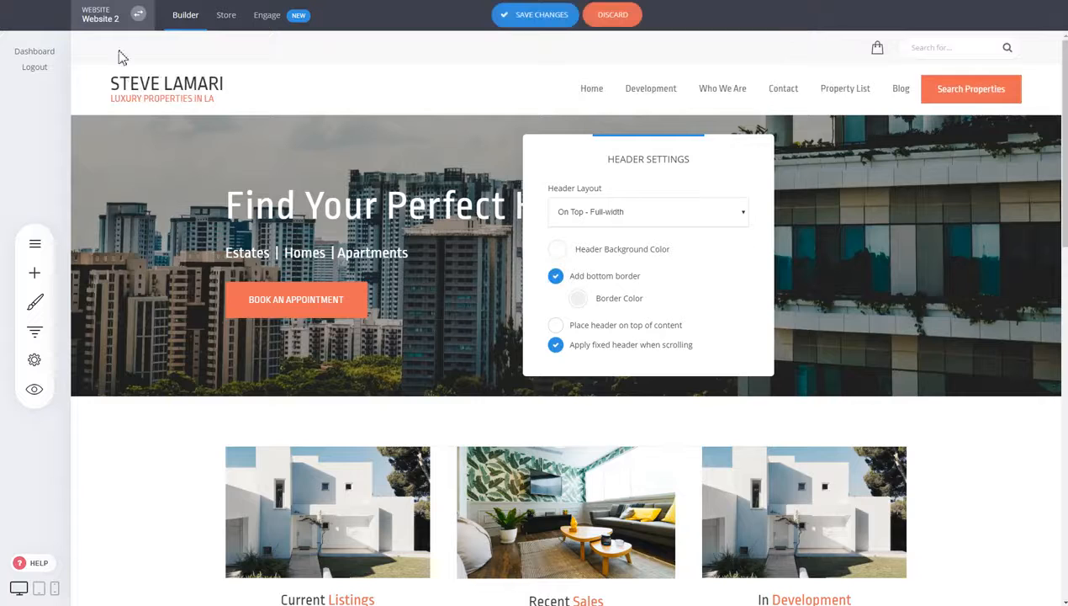
left_click(677, 221)
left_click(640, 253)
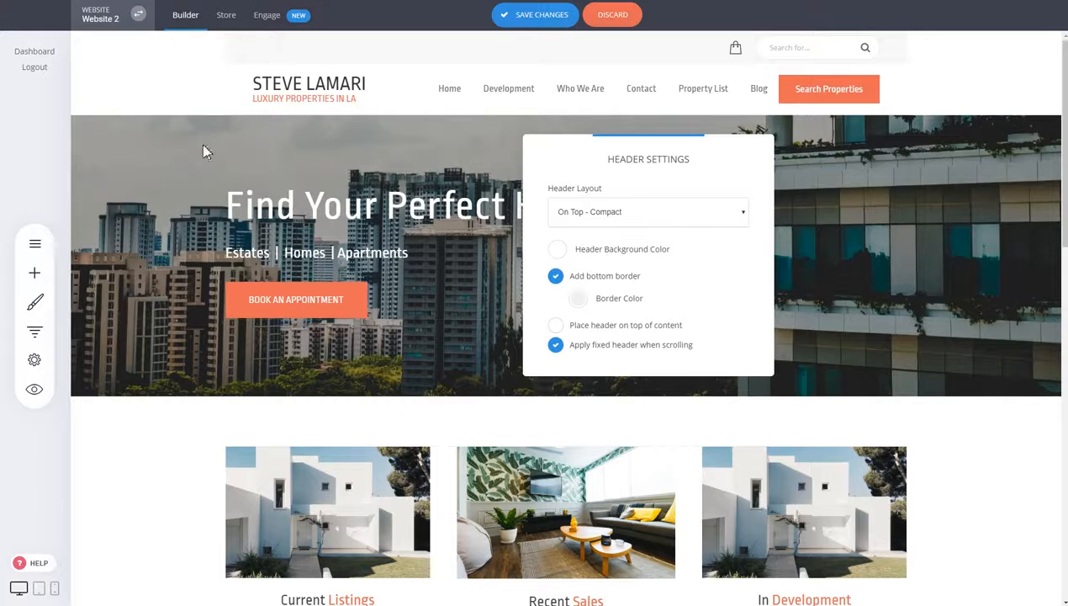
Step: Try the Vertical - at left and Vertical - at right header layouts, and discard the layout changes
left_click(644, 215)
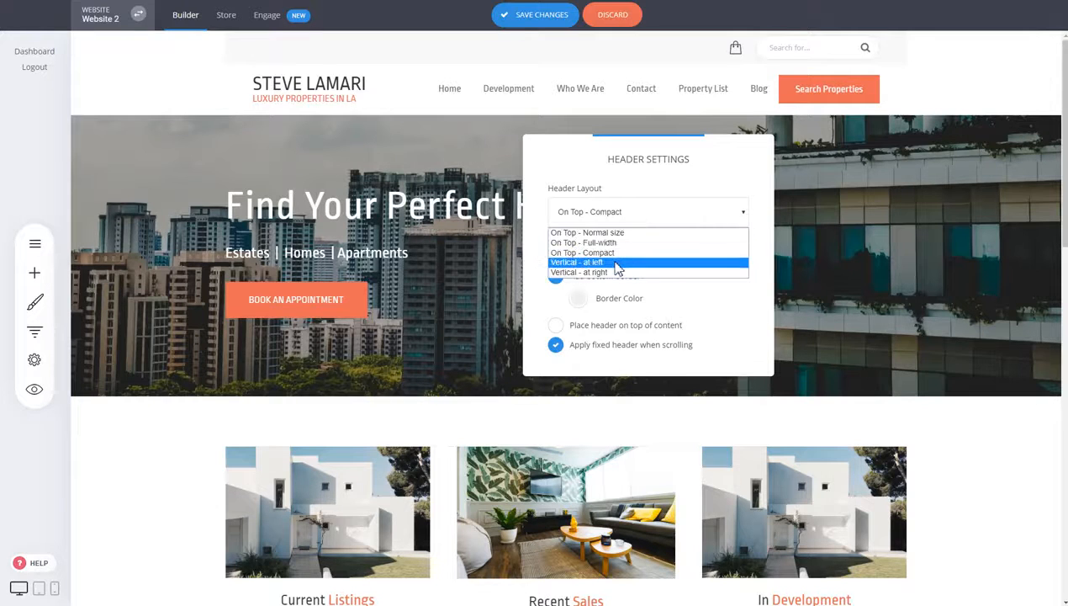
left_click(616, 264)
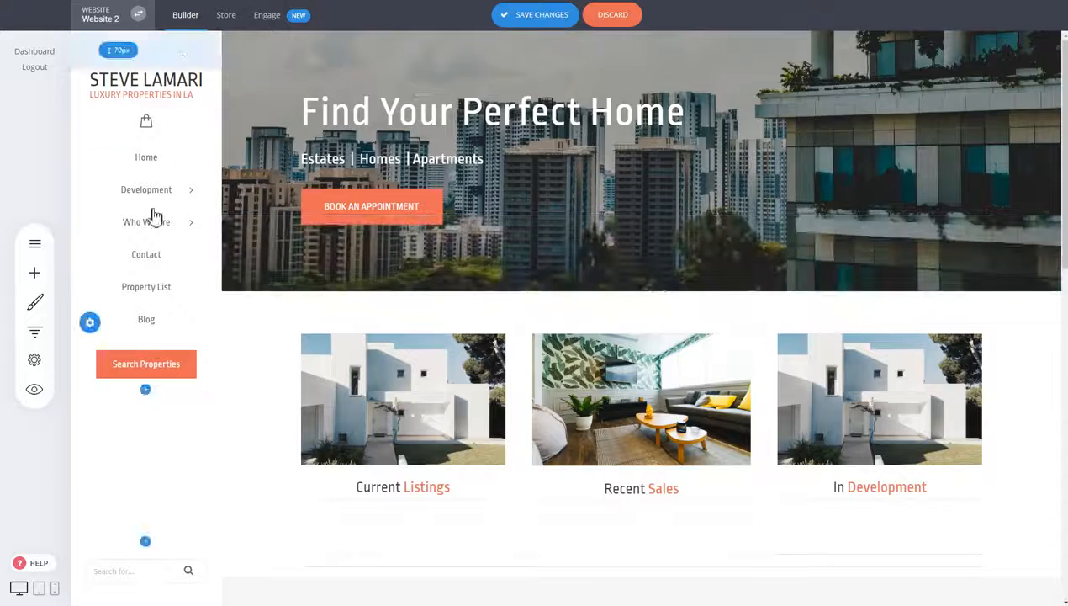
left_click(89, 319)
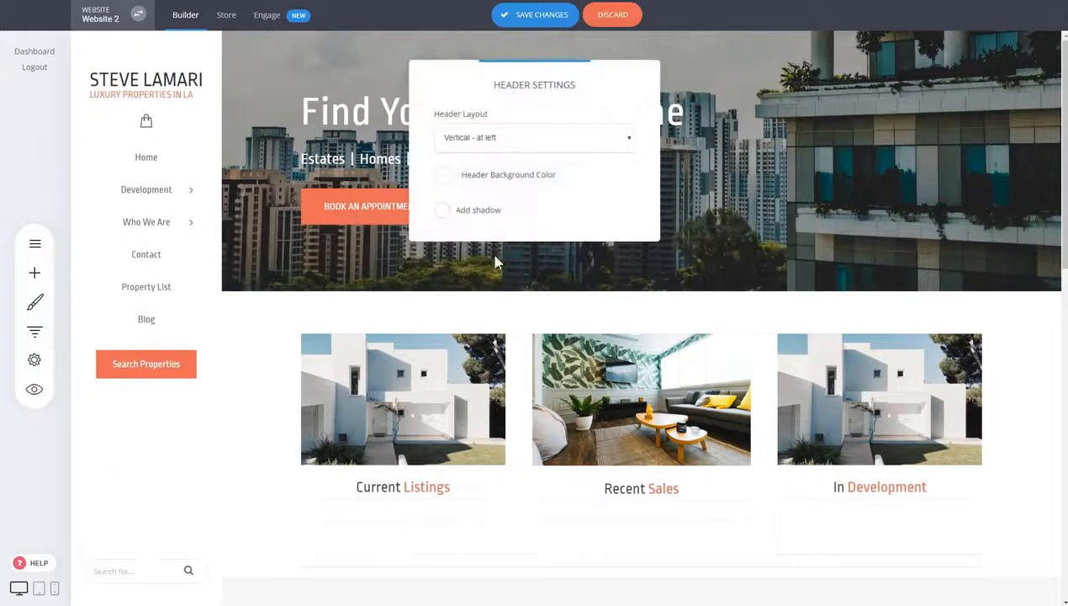
left_click(527, 143)
left_click(508, 199)
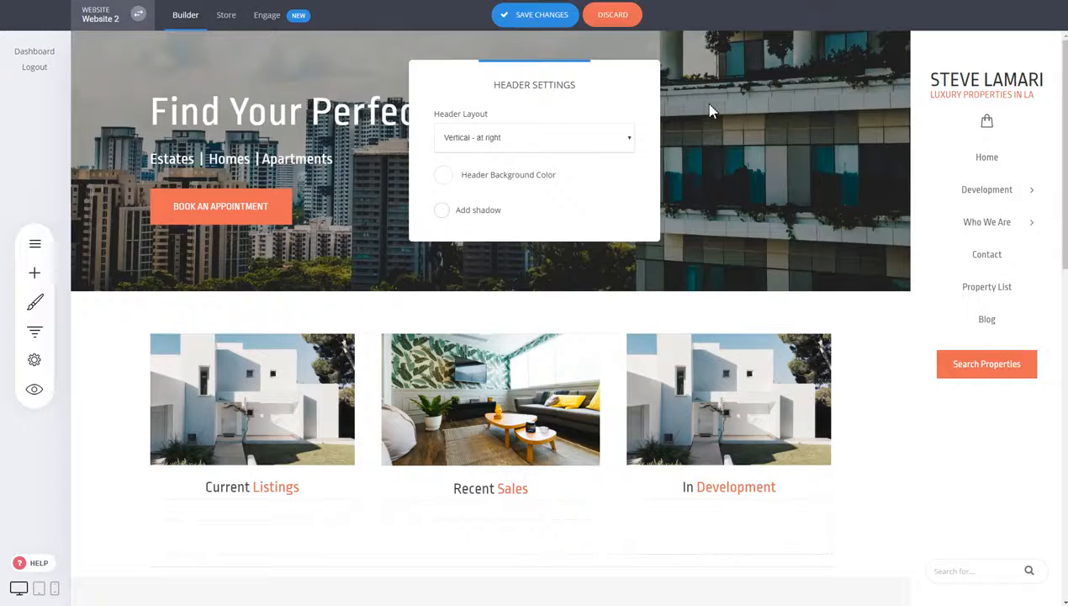
left_click(761, 110)
left_click(634, 31)
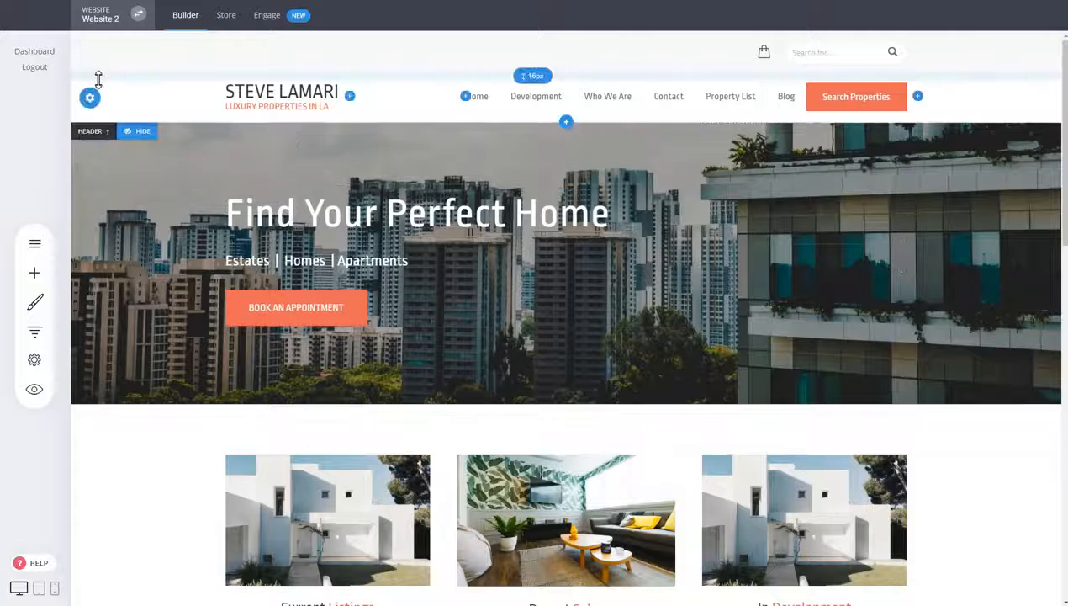
Step: Try placing the header on top of the content, and turn the option back off
left_click(88, 98)
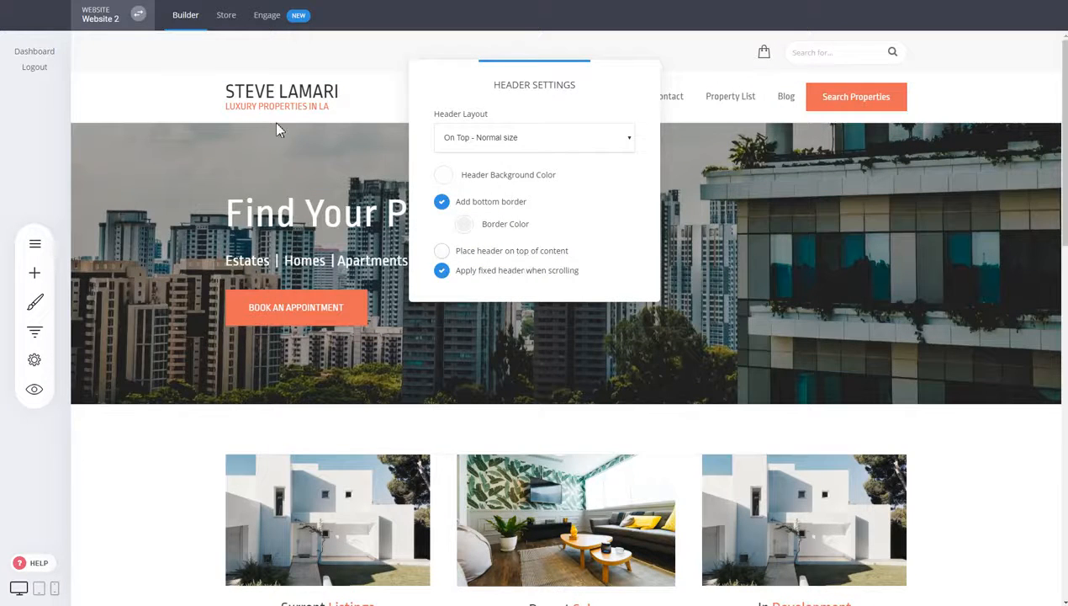
left_click(503, 259)
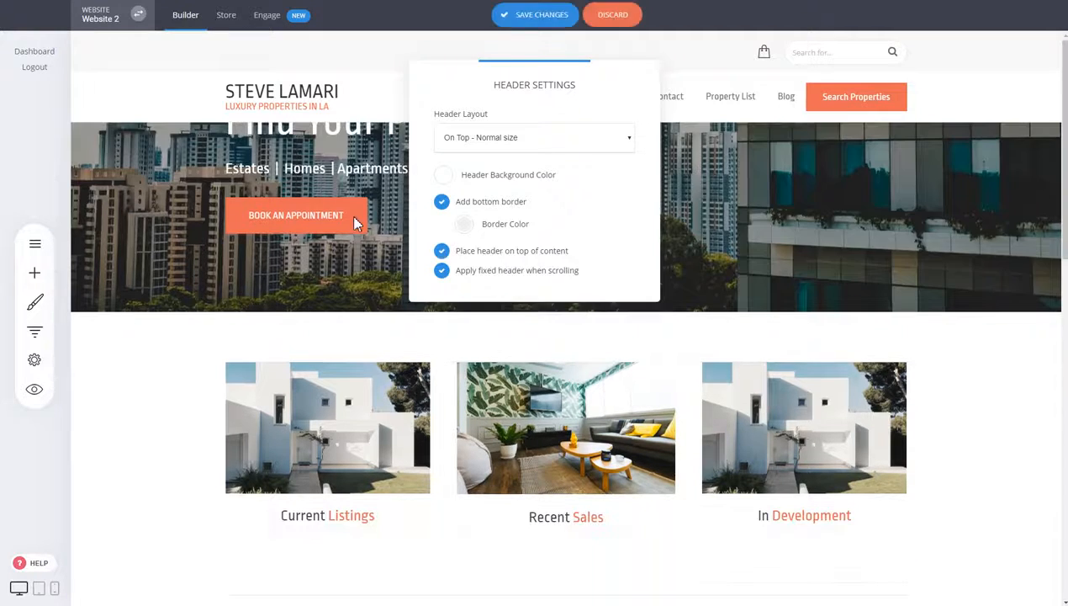
left_click(902, 195)
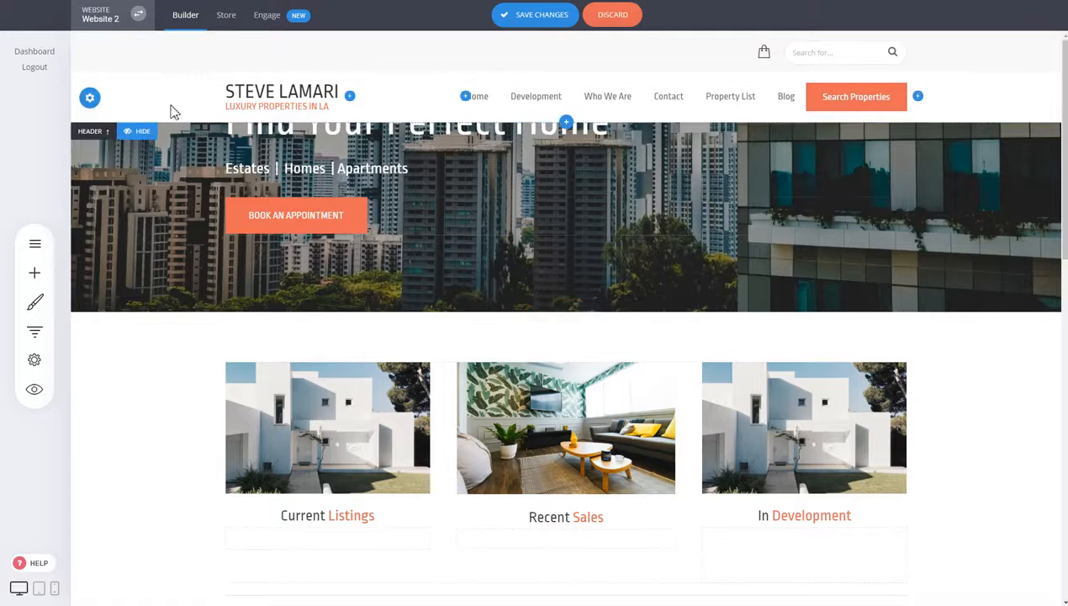
left_click(90, 99)
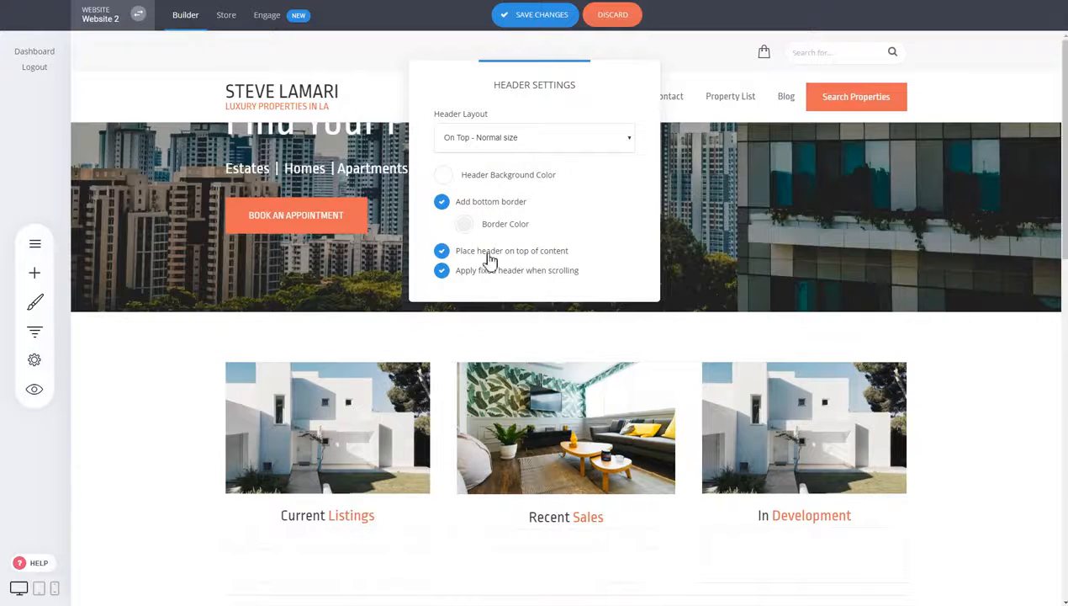
left_click(489, 259)
left_click(823, 226)
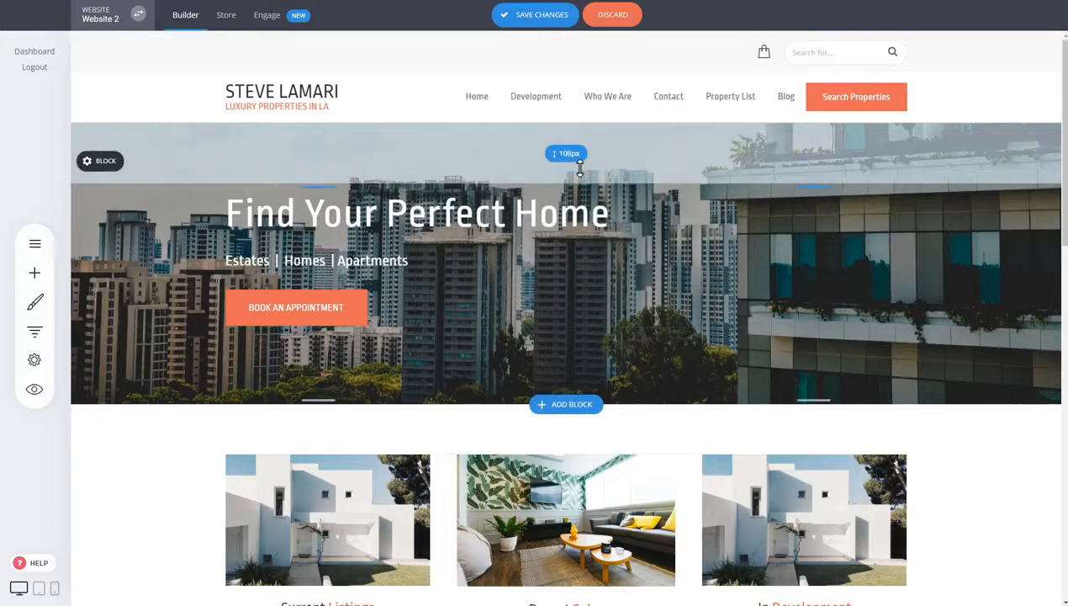
Step: Increase the hero block's top spacing to 287 px and place the header on top of the content
left_click_drag(579, 168, 577, 258)
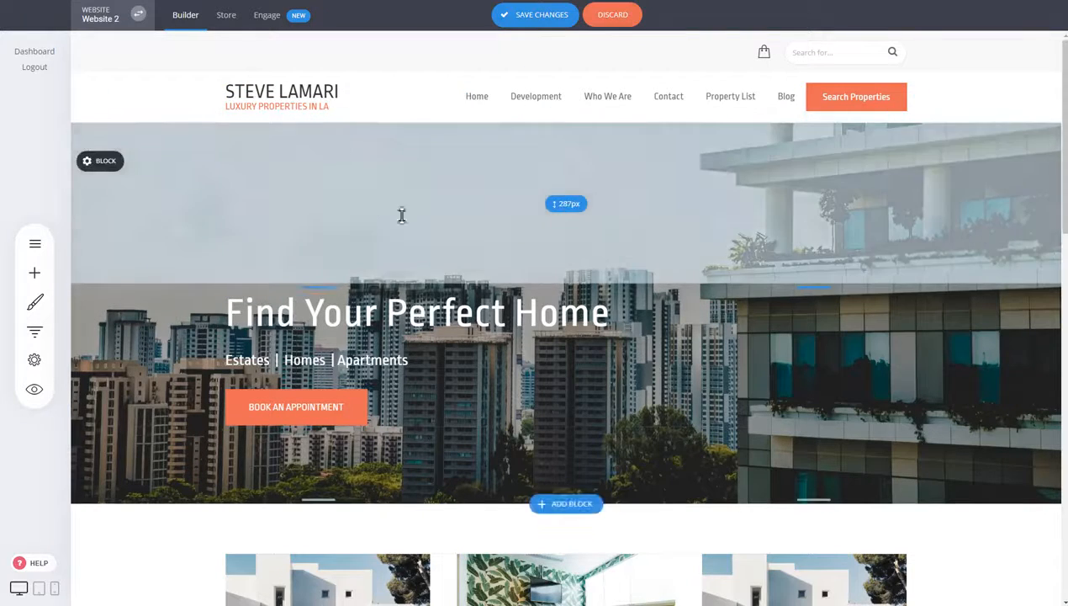
left_click(86, 101)
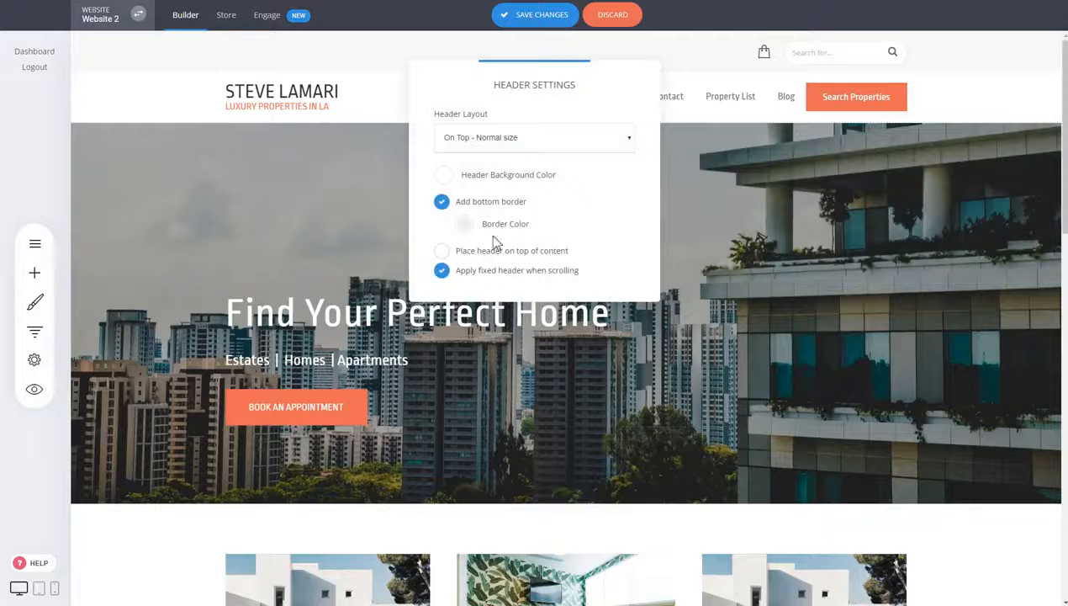
scroll(501, 259, "down", 1)
left_click(298, 168)
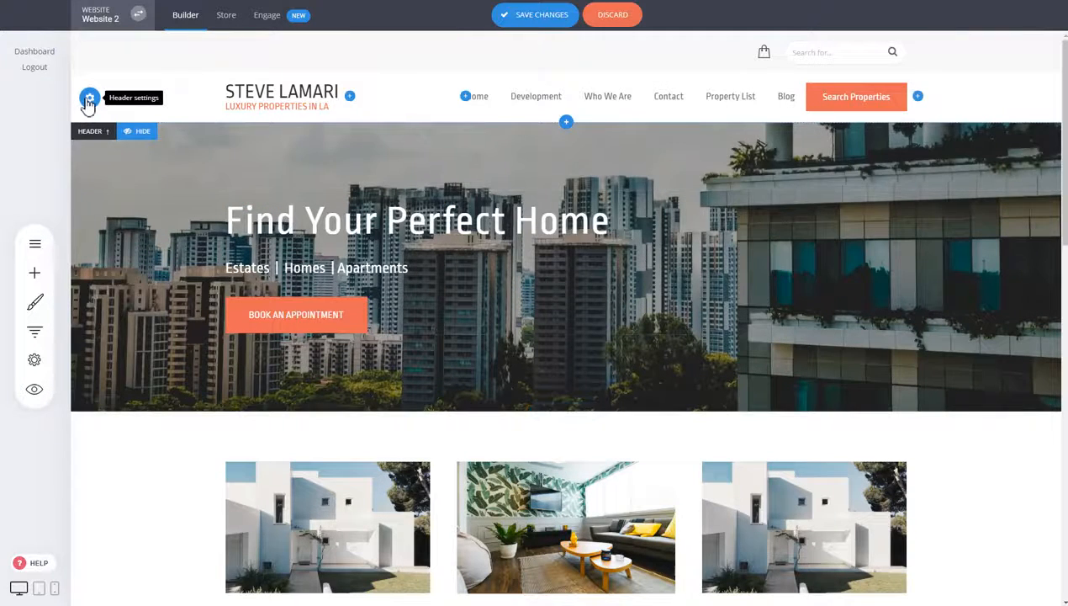
Step: Make the header's background color fully transparent
left_click(88, 99)
left_click(443, 175)
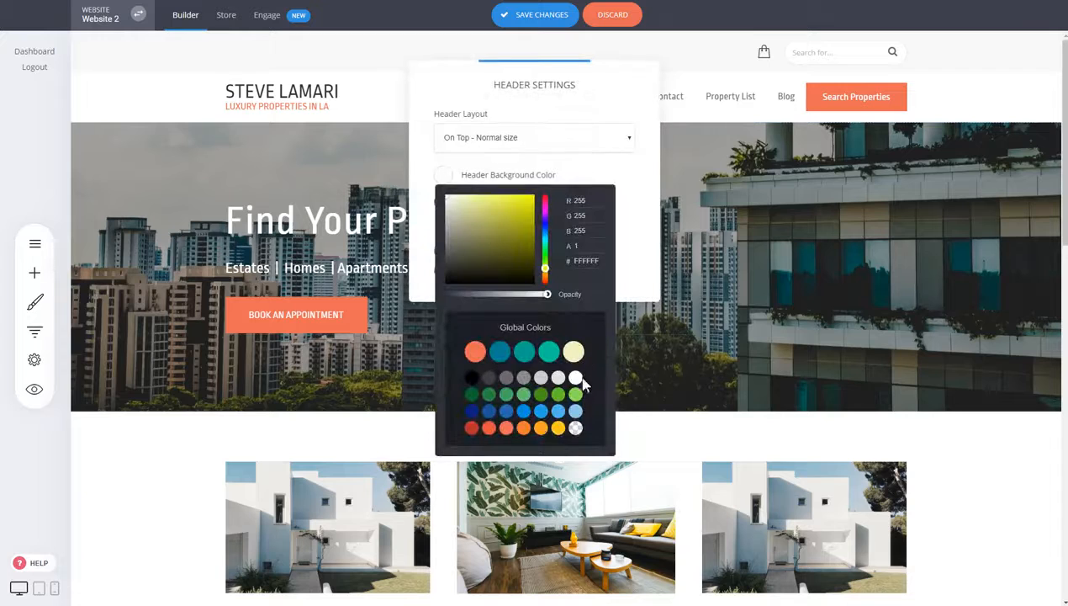
left_click(575, 429)
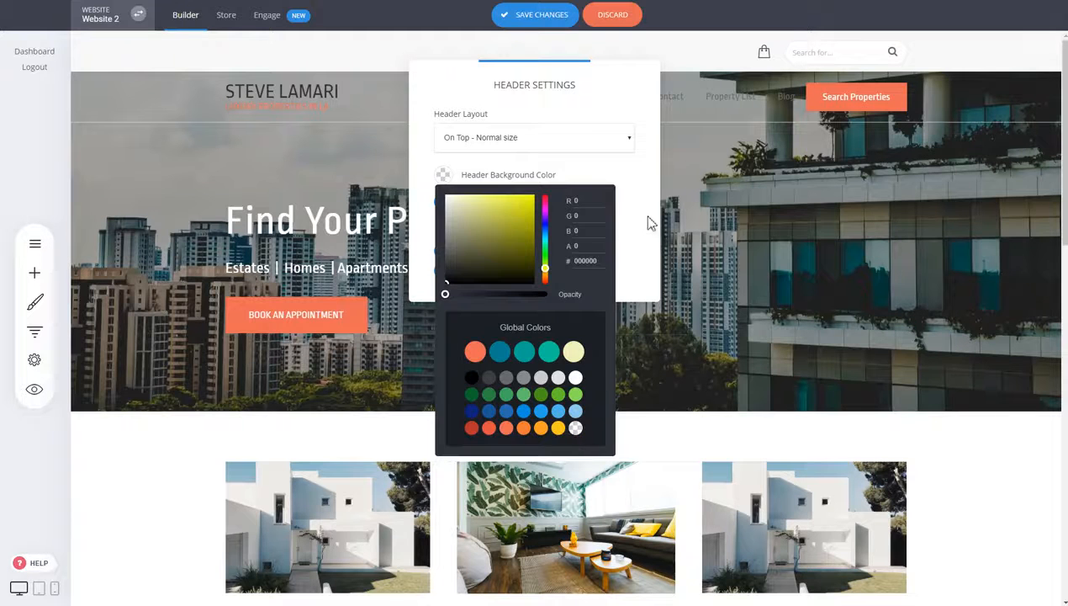
left_click(733, 210)
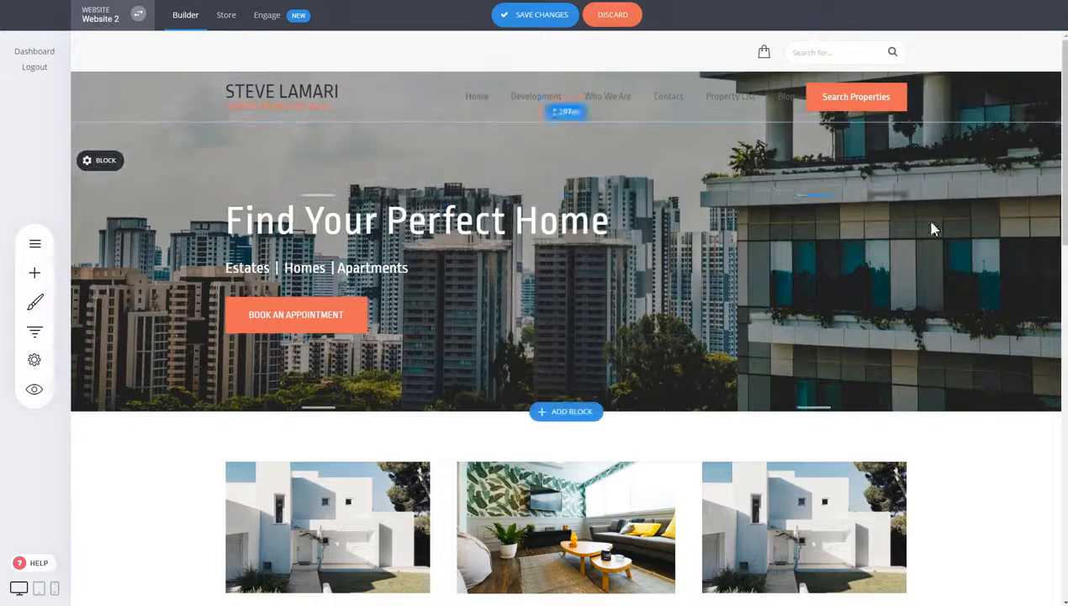
Step: Set the text color of the header's navigation menu to white
mouse_move(503, 100)
left_click(515, 71)
left_click(433, 193)
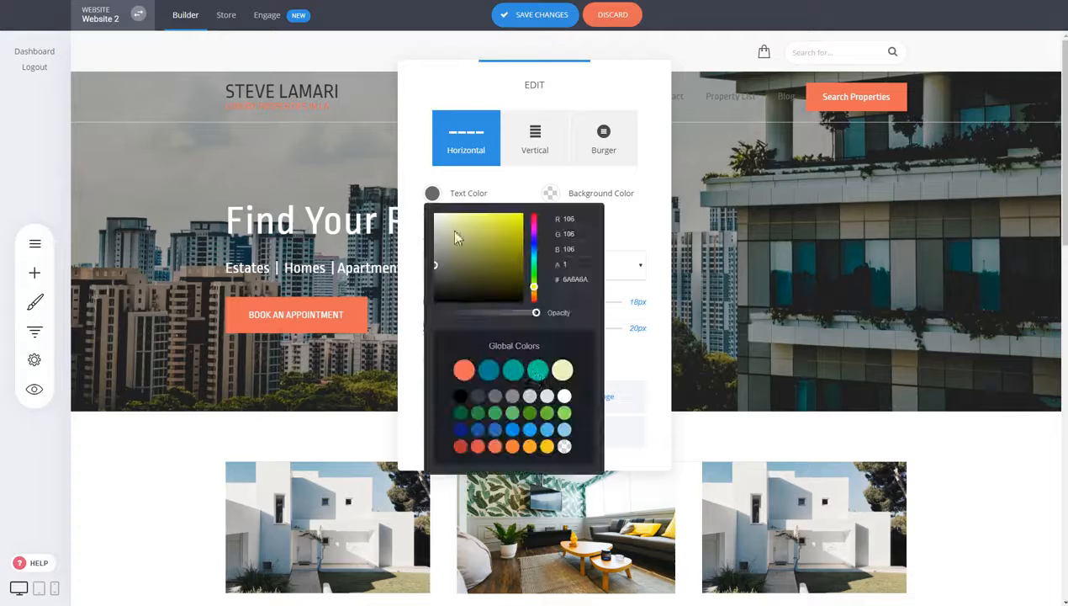
left_click(564, 395)
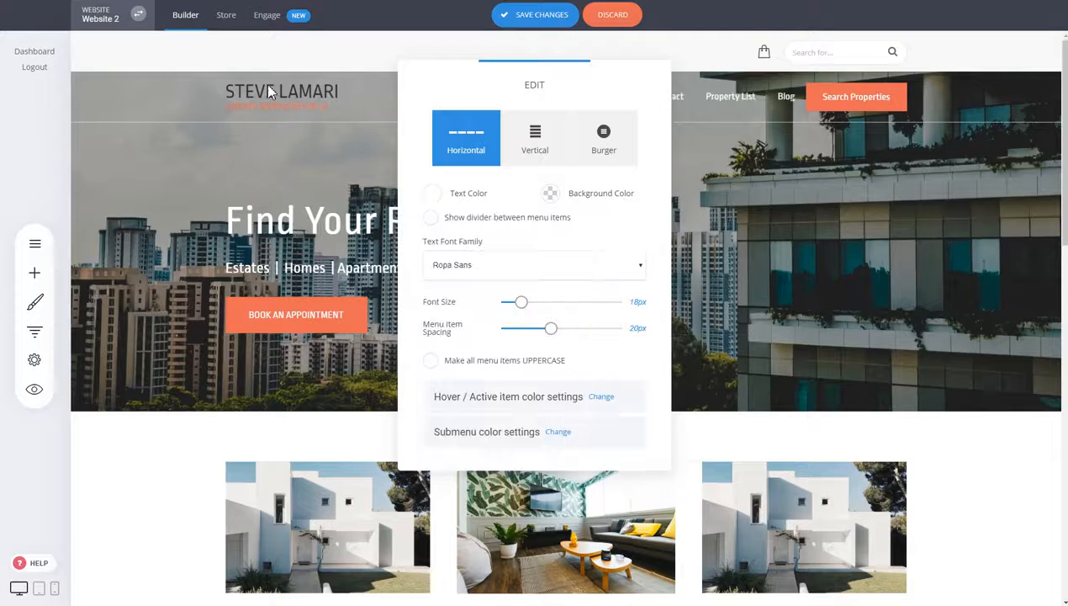
Step: Change the color of the text logo's upper line to white
left_click(271, 92)
left_click(236, 73)
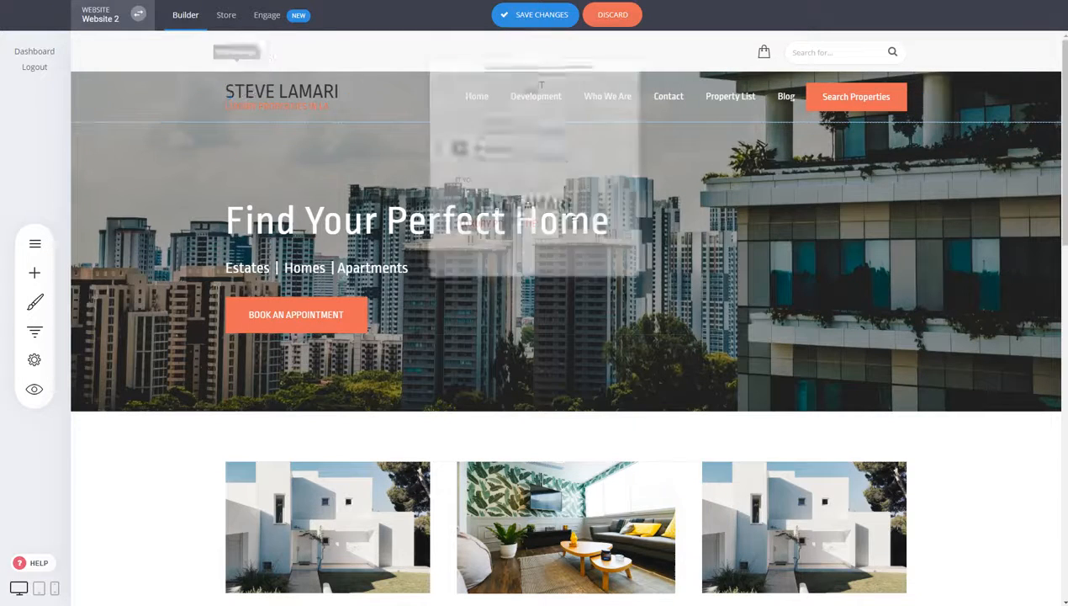
left_click_drag(573, 206, 459, 206)
left_click(579, 172)
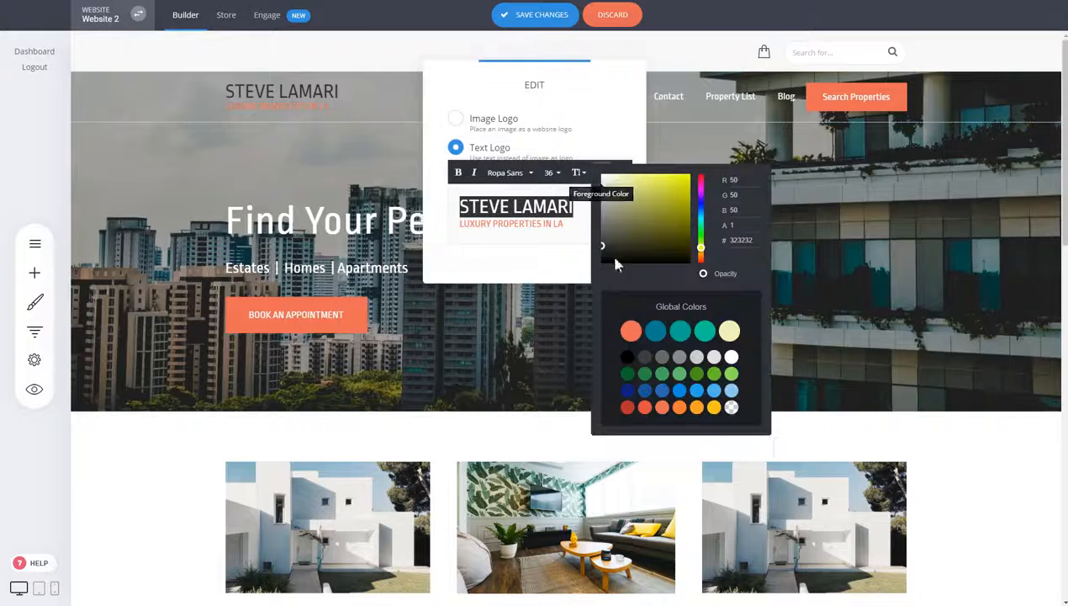
left_click(731, 356)
left_click(888, 239)
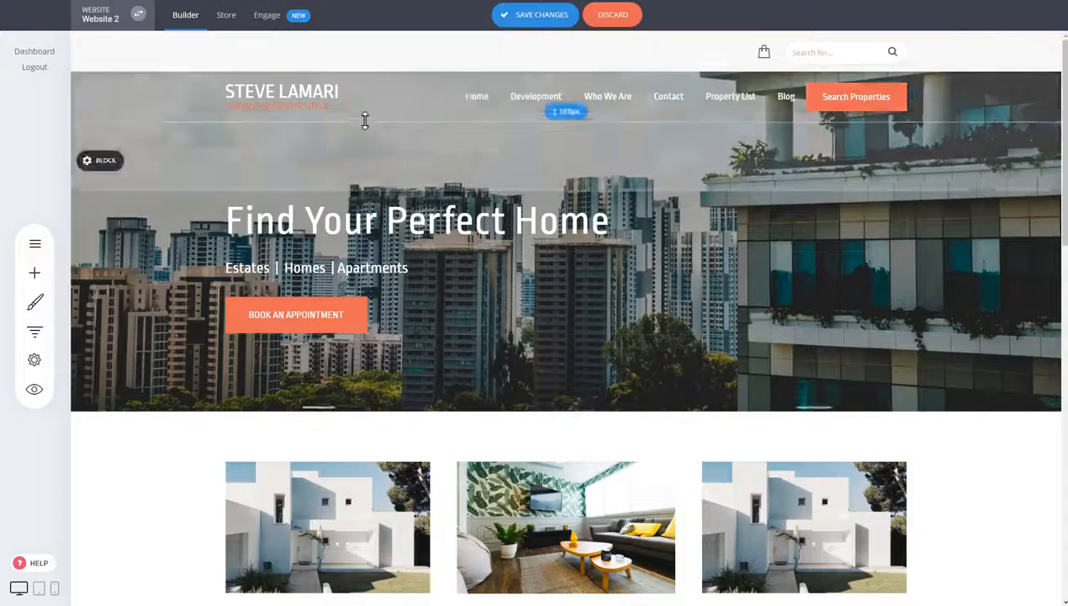
Step: Review the header settings and discard all unsaved changes to the header and hero block
left_click(138, 98)
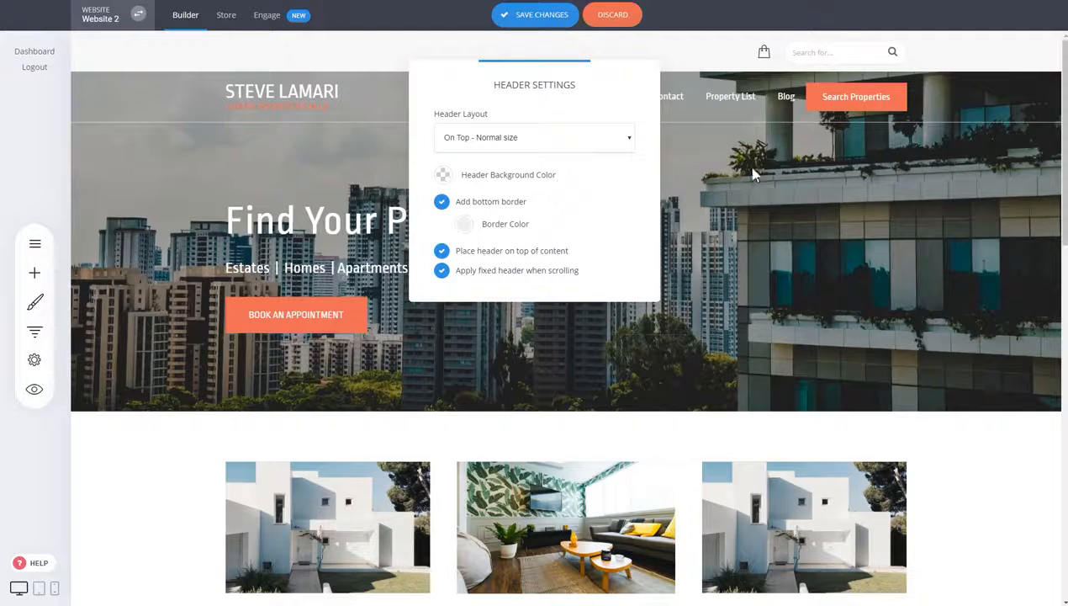
left_click(615, 17)
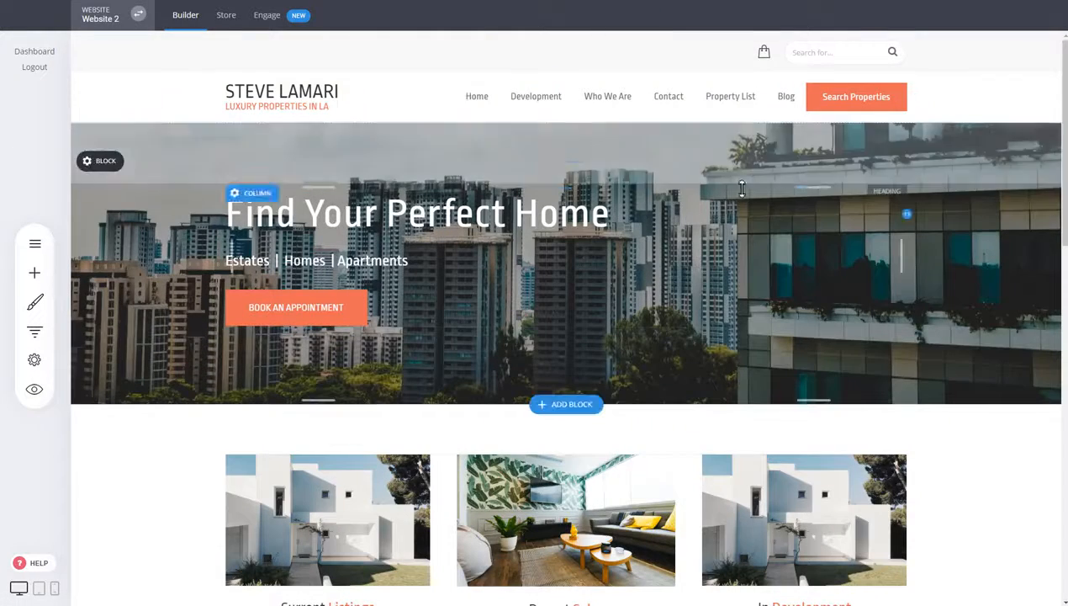
scroll(742, 190, "down", 7)
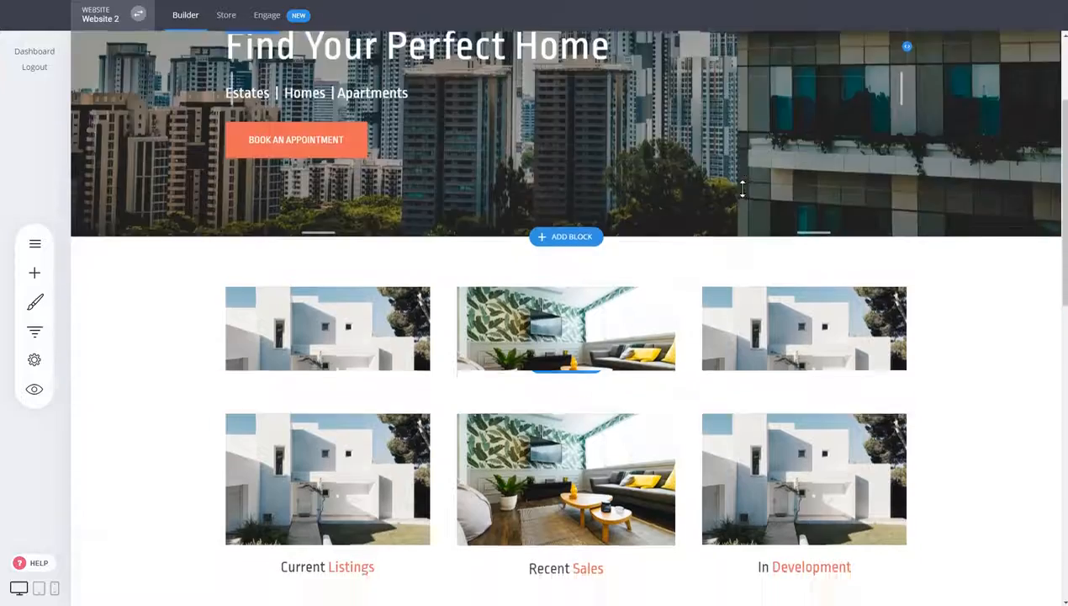
Step: Turn off the option that applies the fixed header when scrolling in the header settings and save the changes
scroll(612, 77, "up", 4)
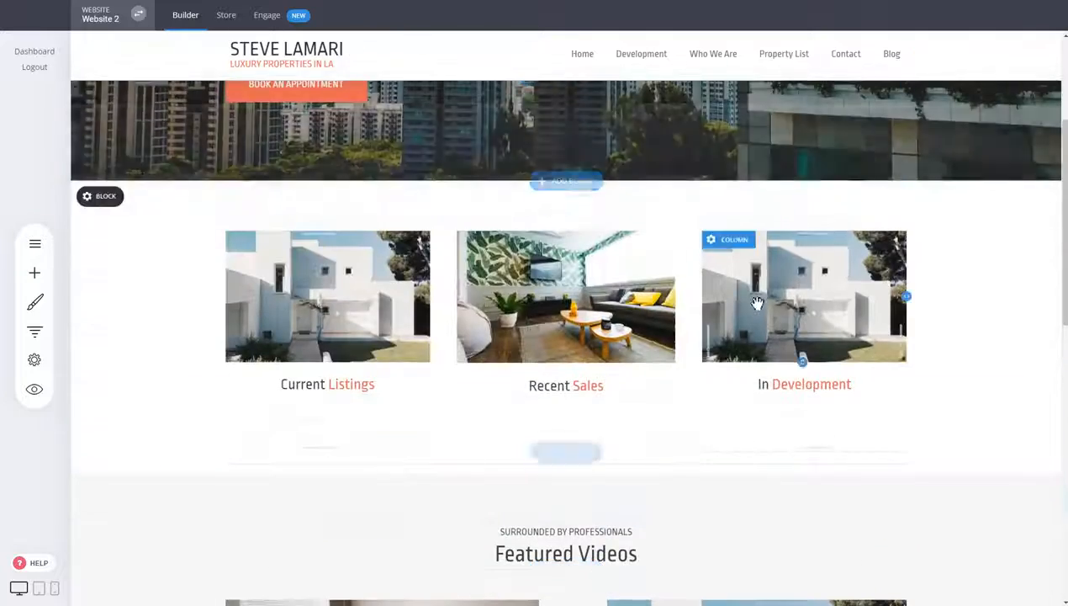
scroll(612, 78, "up", 3)
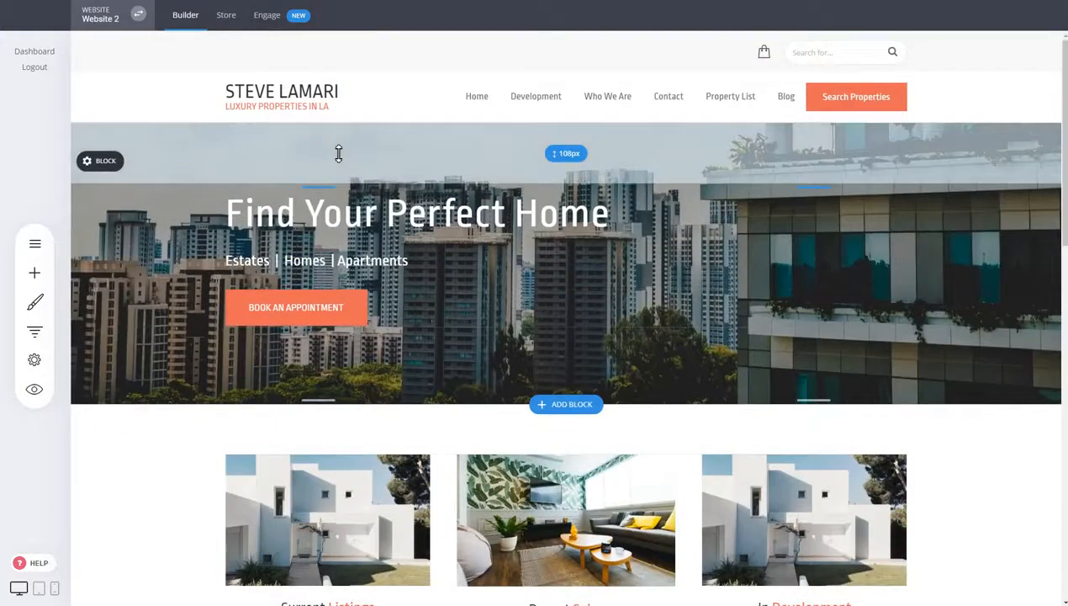
left_click(87, 100)
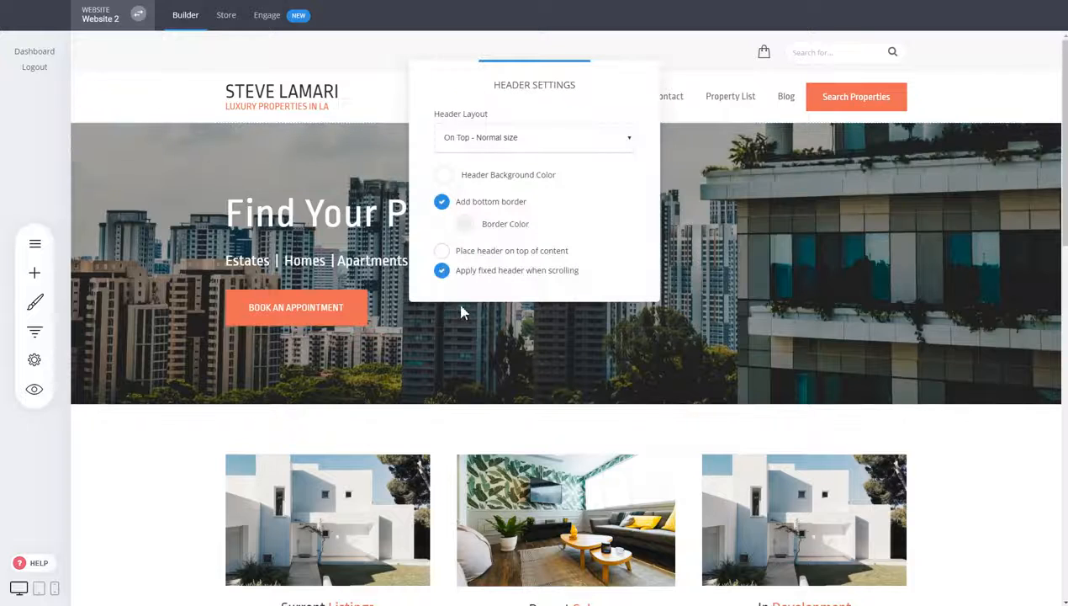
left_click(489, 274)
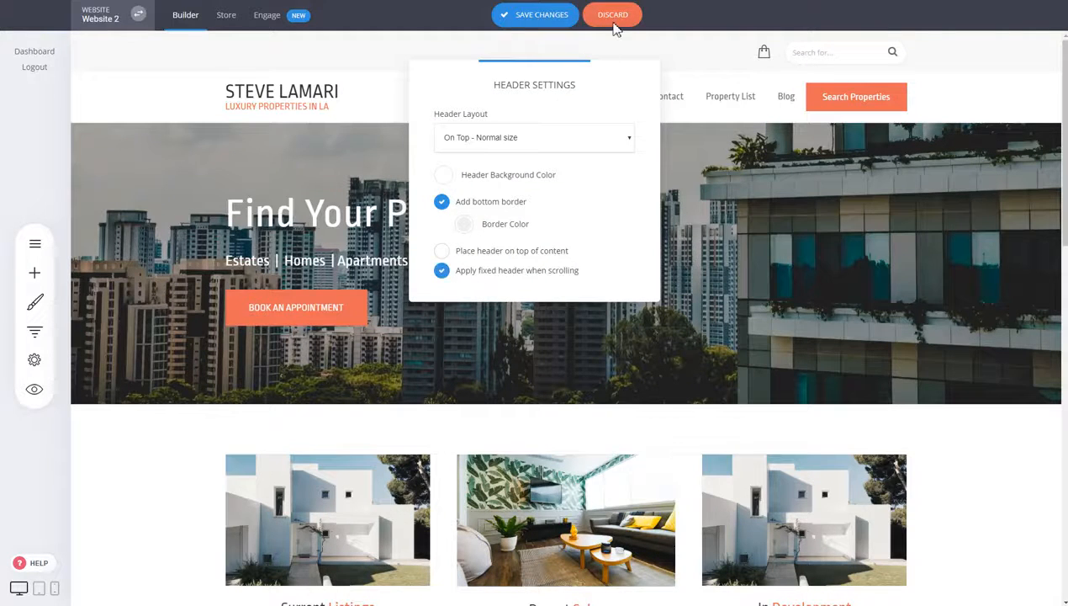
scroll(591, 221, "down", 4)
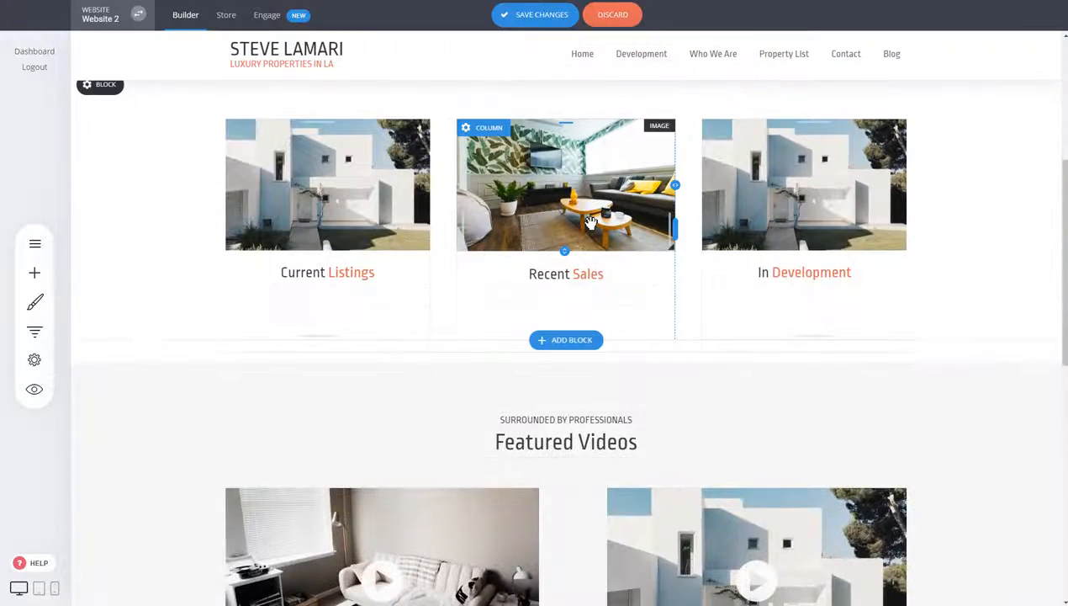
scroll(588, 225, "up", 4)
left_click(143, 101)
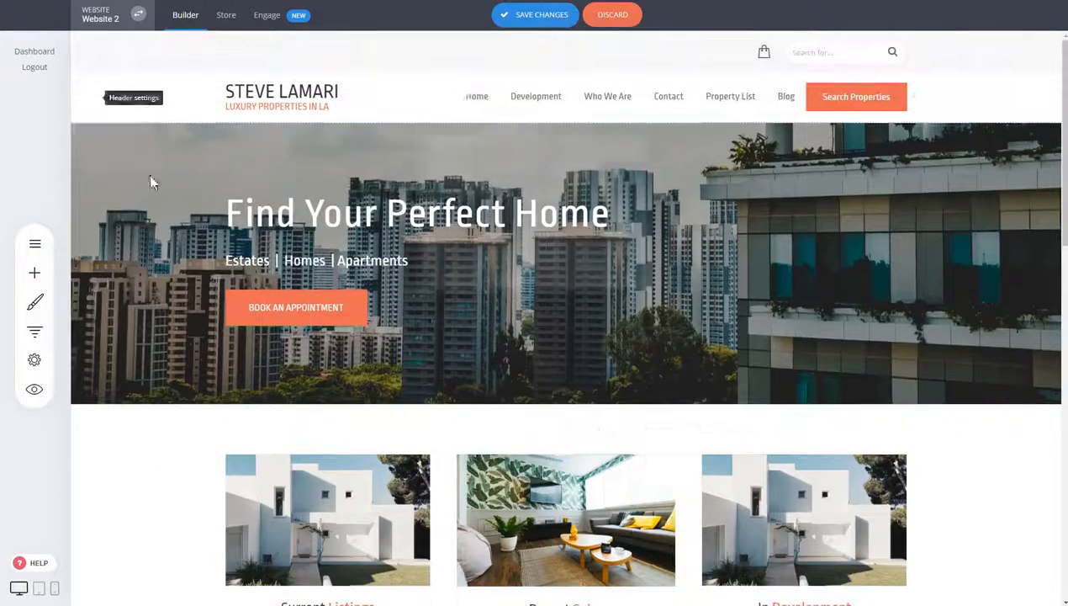
left_click(543, 17)
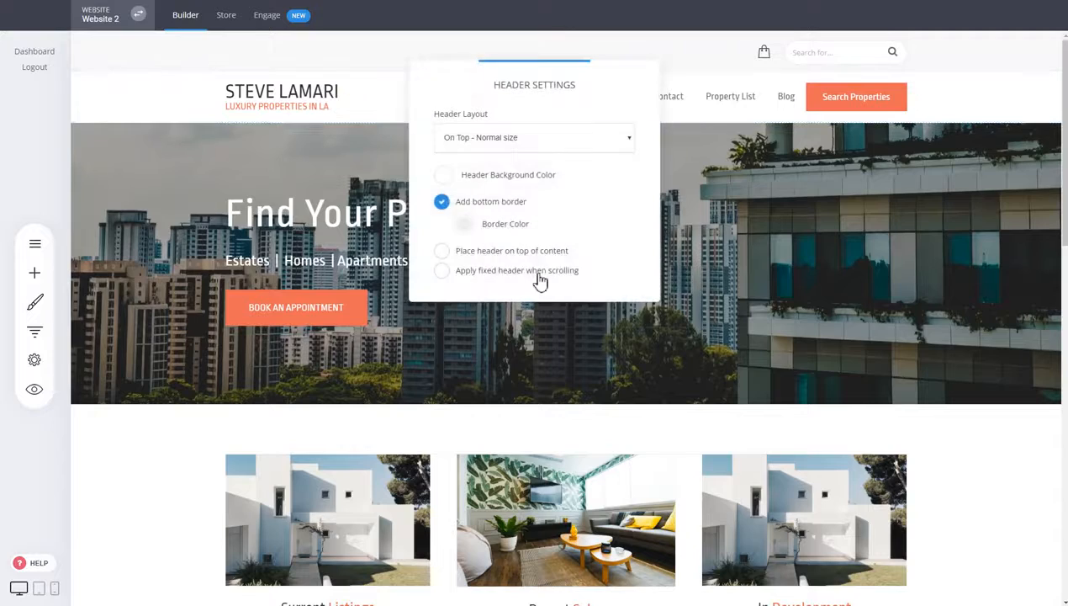
Step: Re-enable the fixed header when scrolling in the header settings and check how it looks further down the page
left_click(536, 279)
left_click(737, 270)
scroll(658, 235, "down", 4)
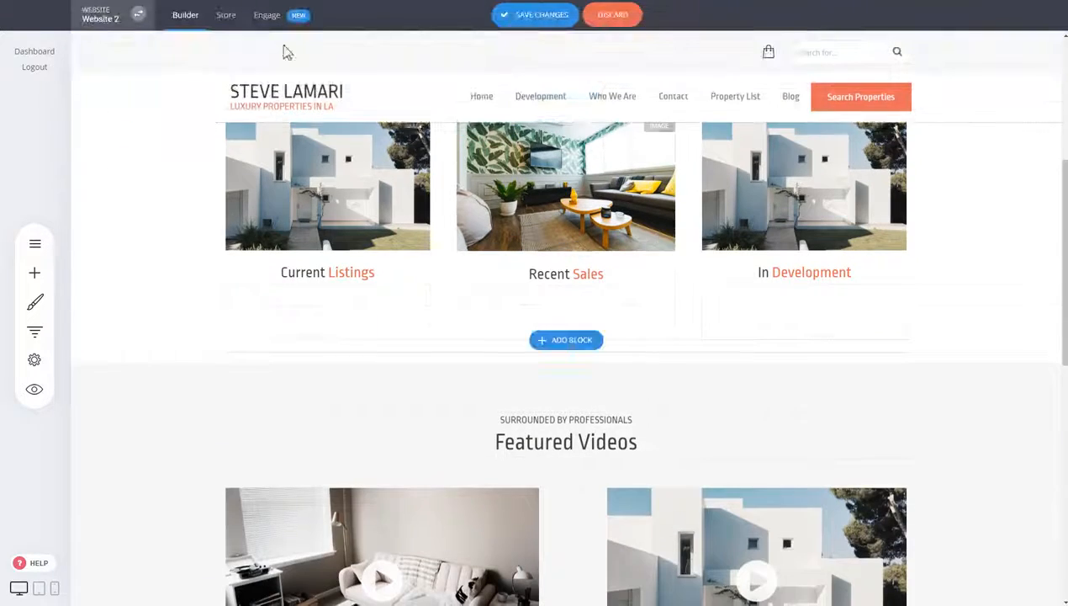
scroll(723, 168, "up", 5)
scroll(738, 196, "down", 4)
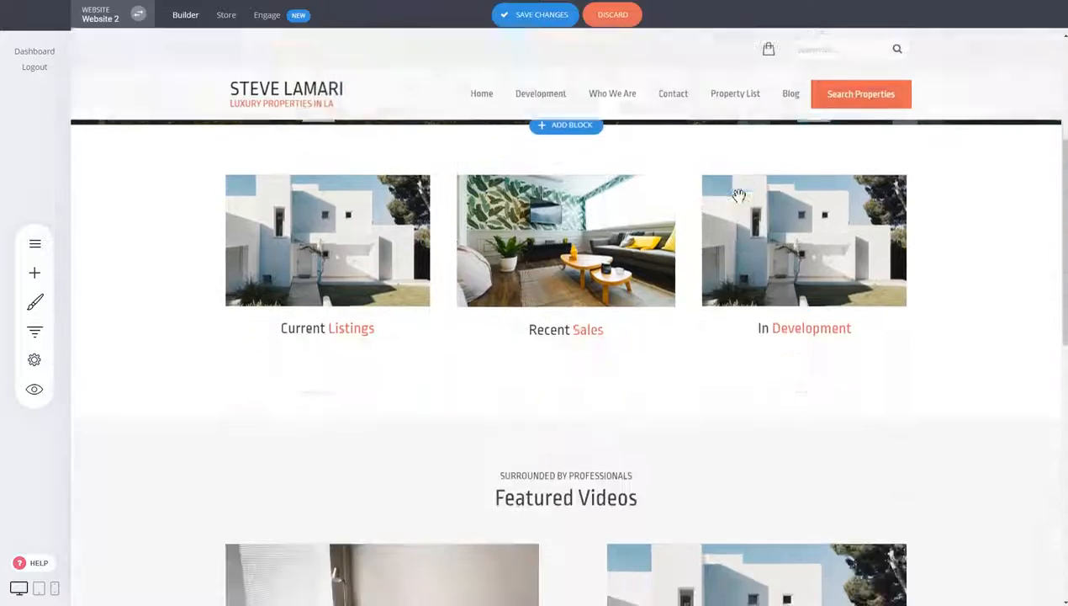
scroll(494, 171, "down", 3)
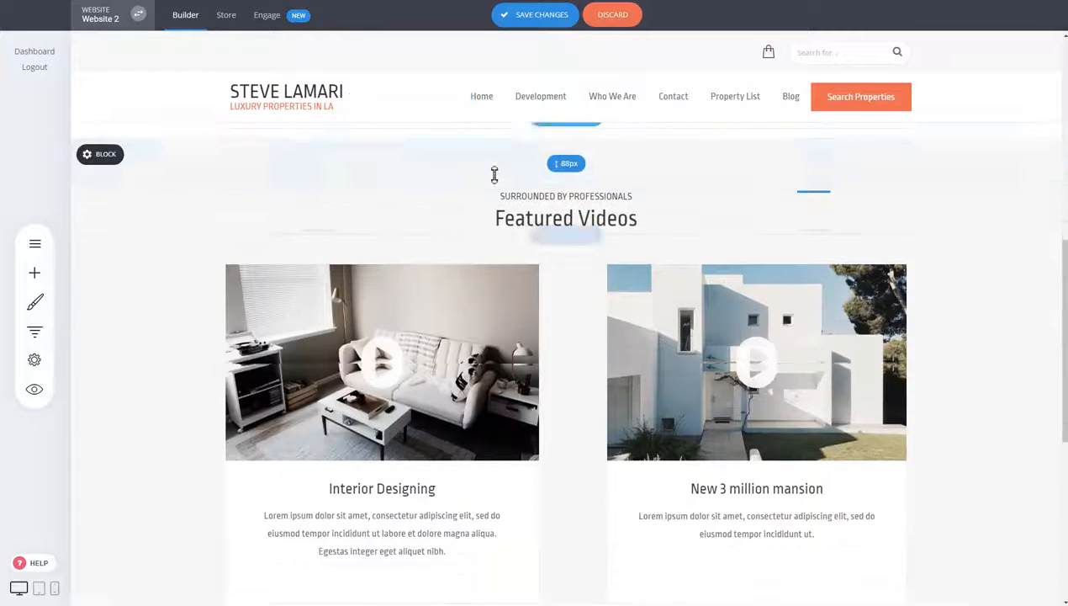
scroll(460, 206, "up", 3)
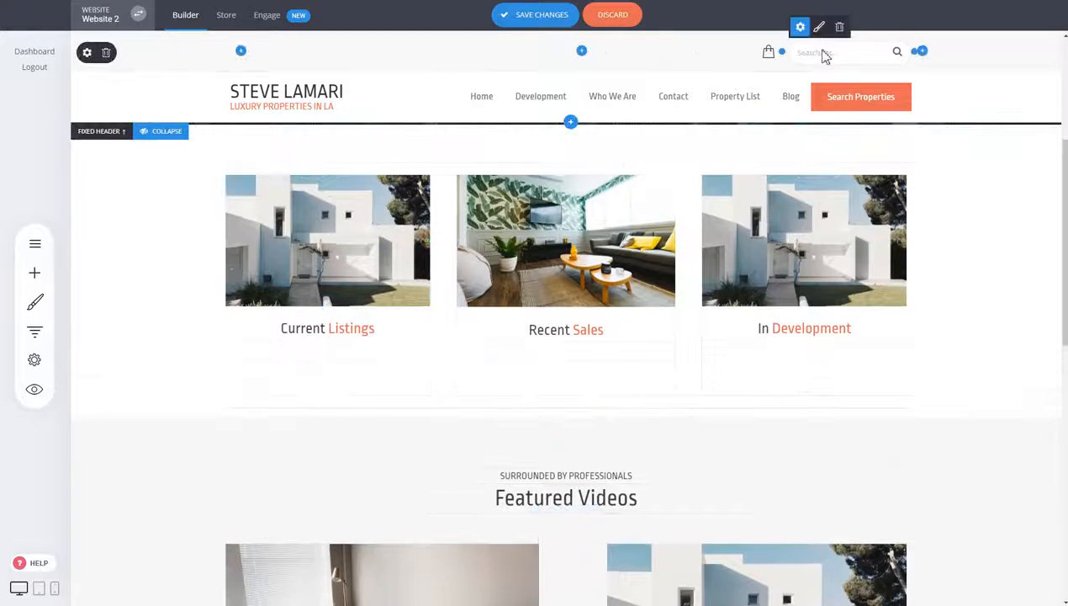
Step: Delete the upper row with the cart and search box from the fixed header, then compare it with the regular header
left_click(106, 53)
left_click(563, 282)
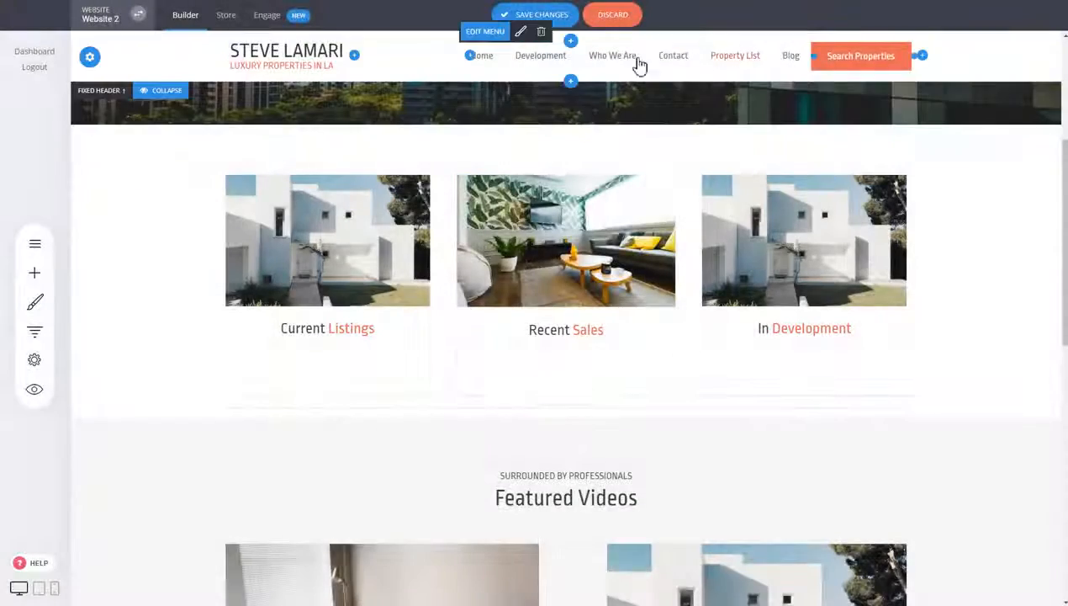
scroll(772, 229, "up", 3)
scroll(772, 229, "down", 2)
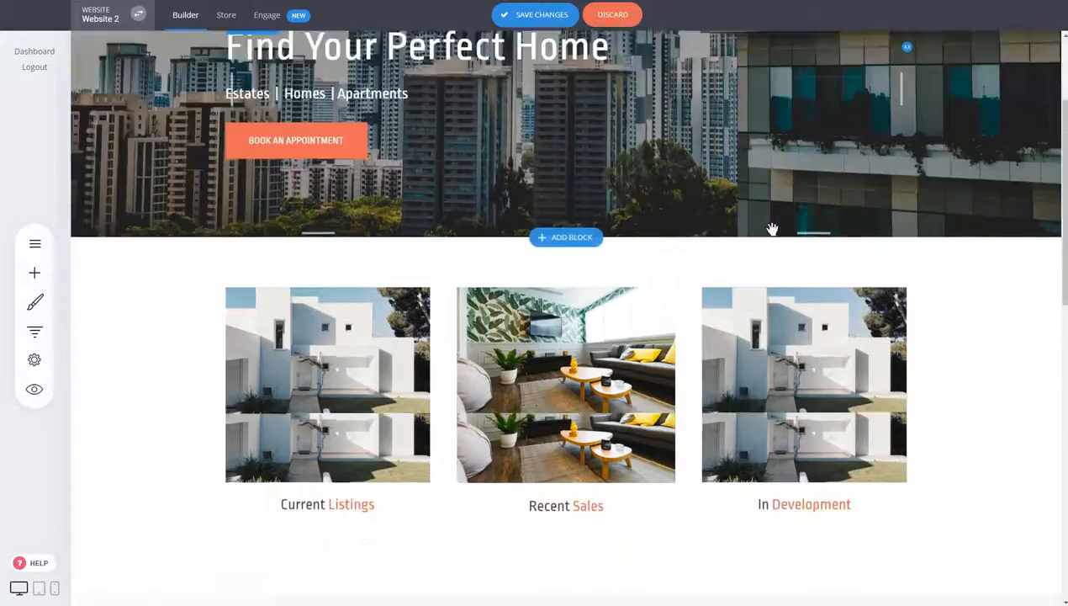
scroll(772, 229, "down", 2)
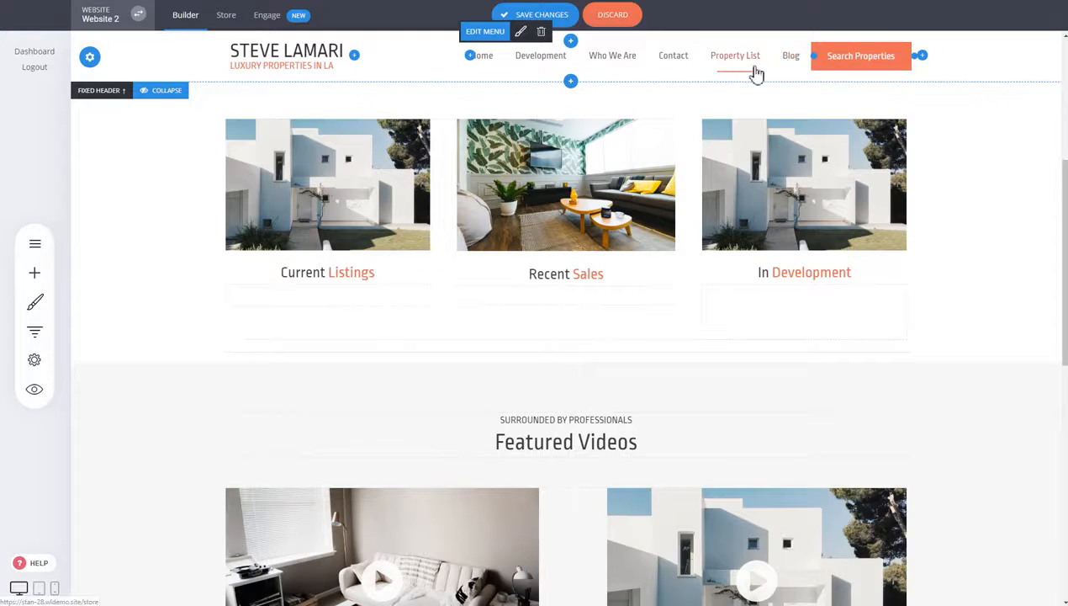
scroll(671, 171, "up", 4)
scroll(546, 152, "down", 3)
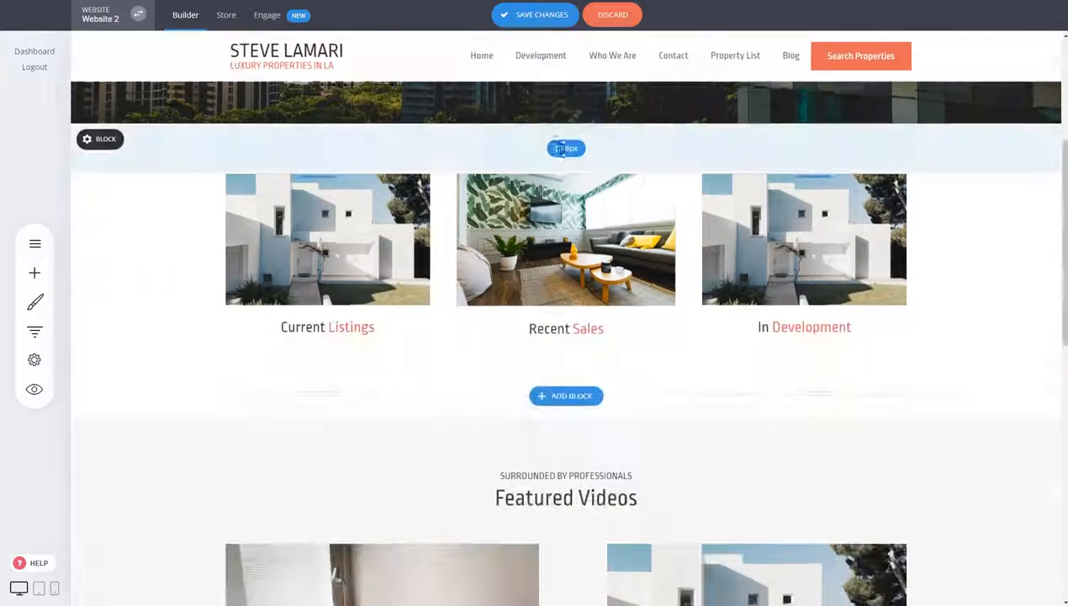
Step: Delete the Search Properties button from the fixed header
scroll(561, 149, "down", 1)
left_click(863, 33)
left_click(593, 271)
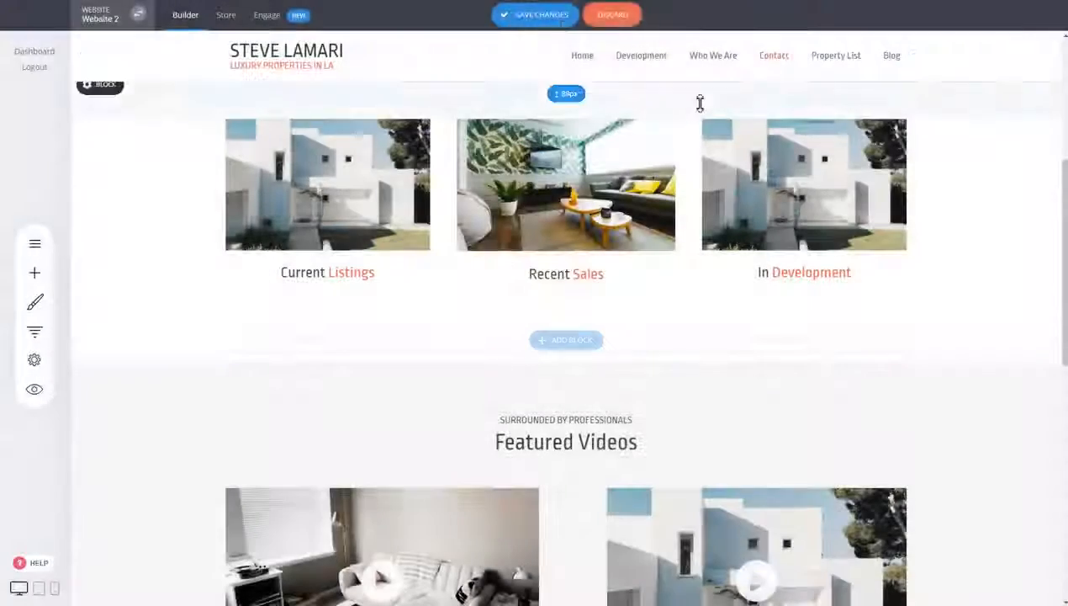
Step: Delete the Development item with its submenu from the fixed header's menu and save the changes
left_click(606, 36)
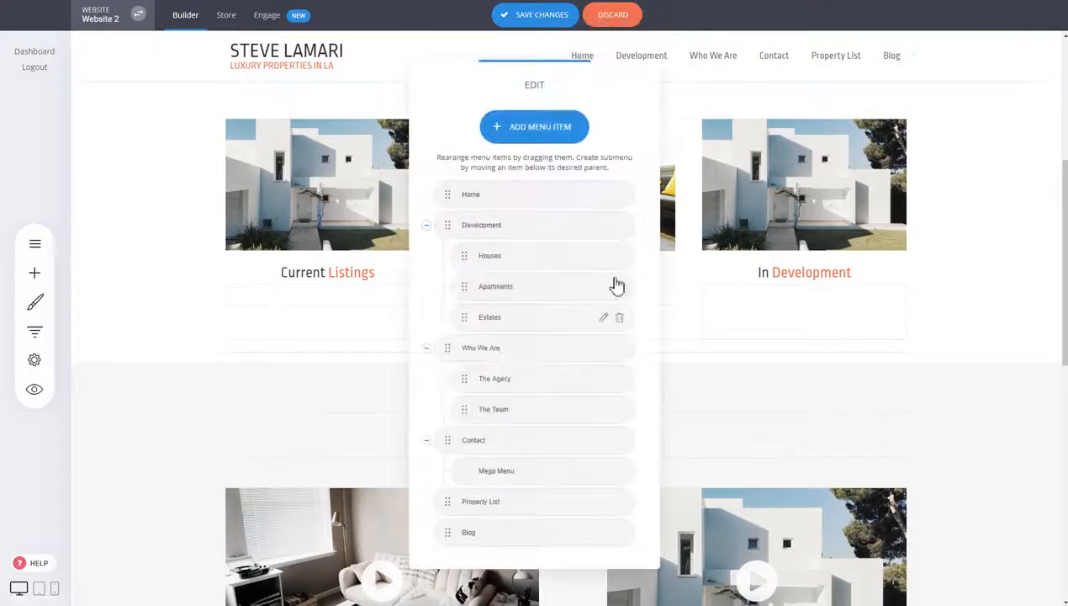
left_click(620, 227)
left_click(583, 268)
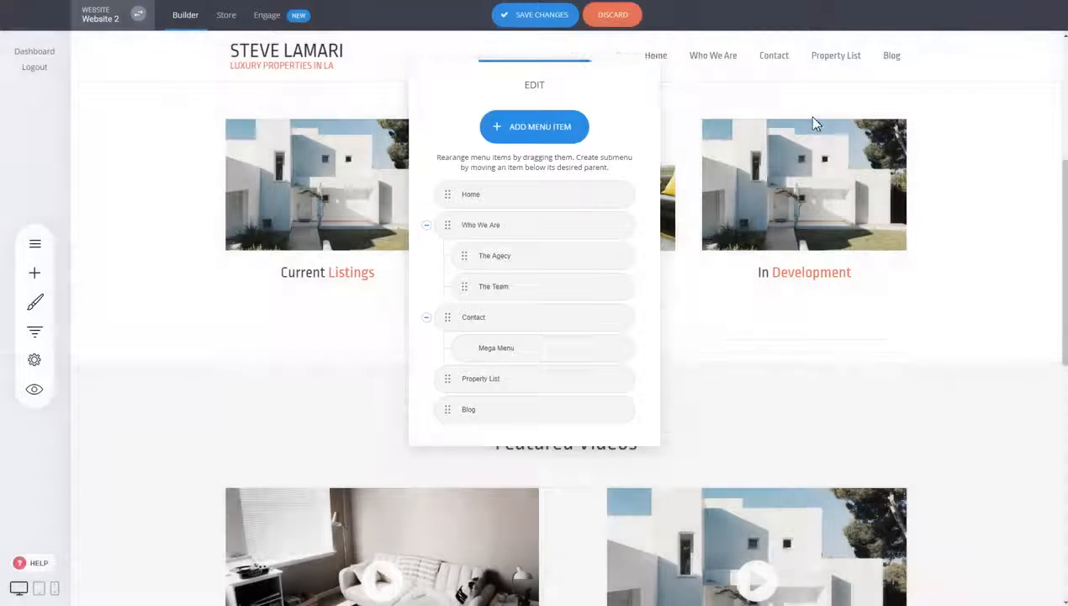
left_click(805, 116)
left_click(549, 24)
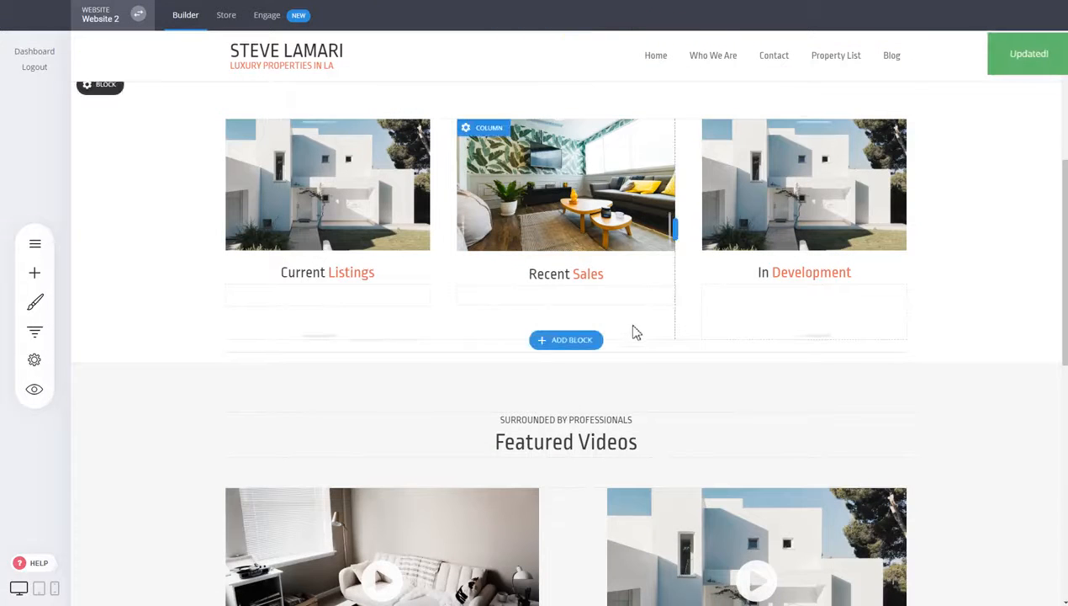
Step: Compare the regular header at the page's start with the fixed header shown further down the page
scroll(568, 305, "up", 5)
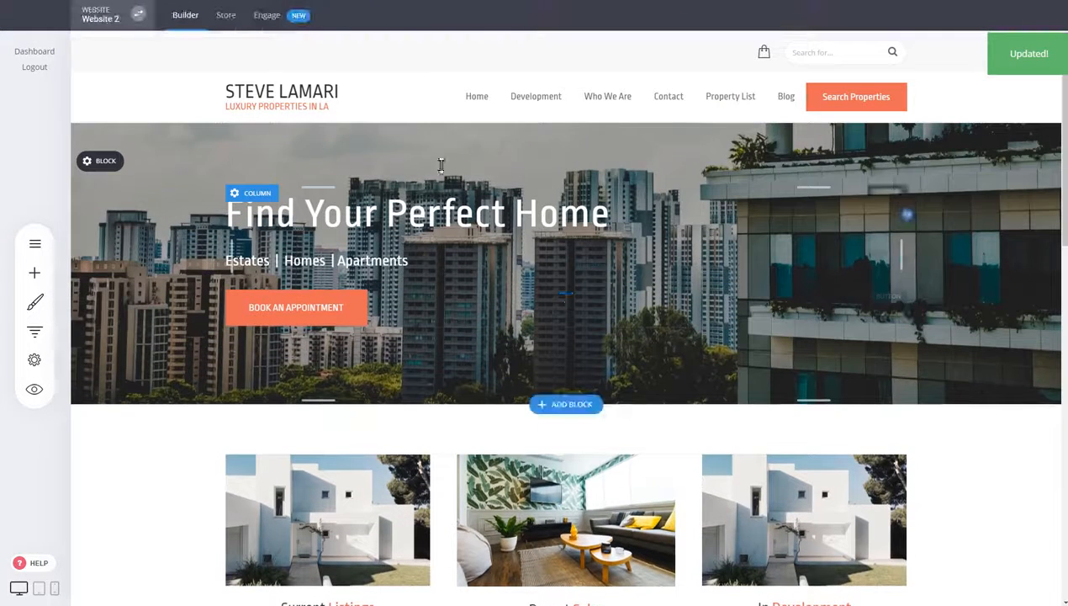
scroll(555, 50, "down", 5)
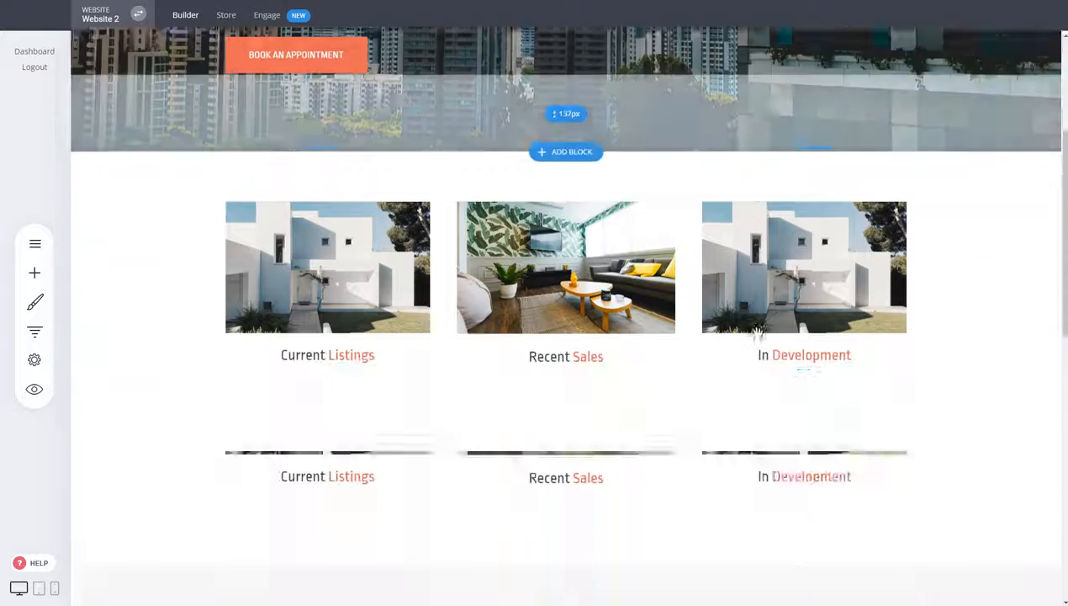
mouse_move(898, 62)
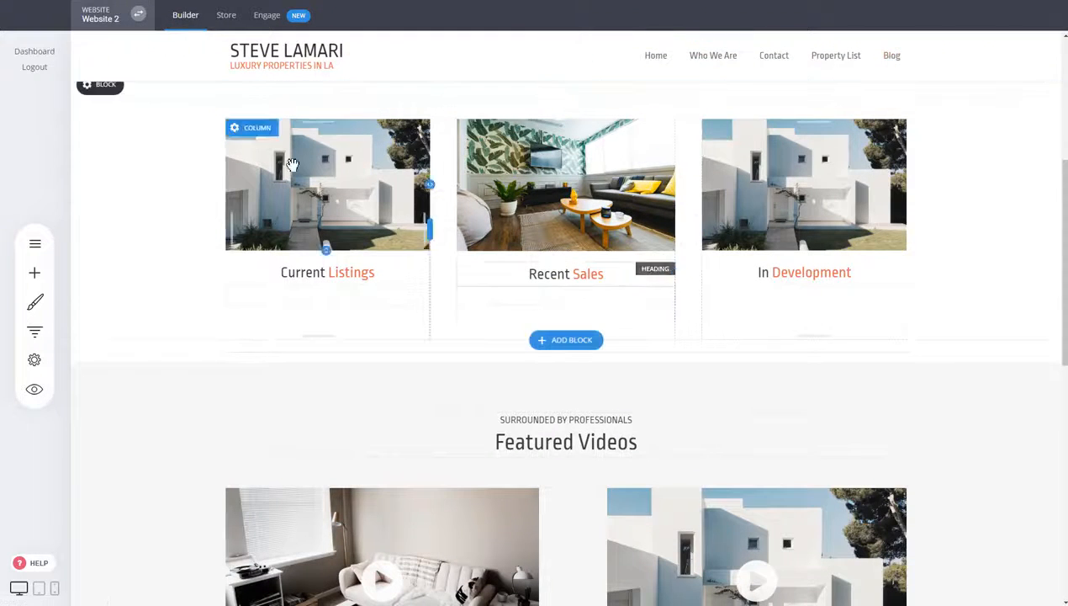
scroll(303, 159, "down", 3)
mouse_move(398, 56)
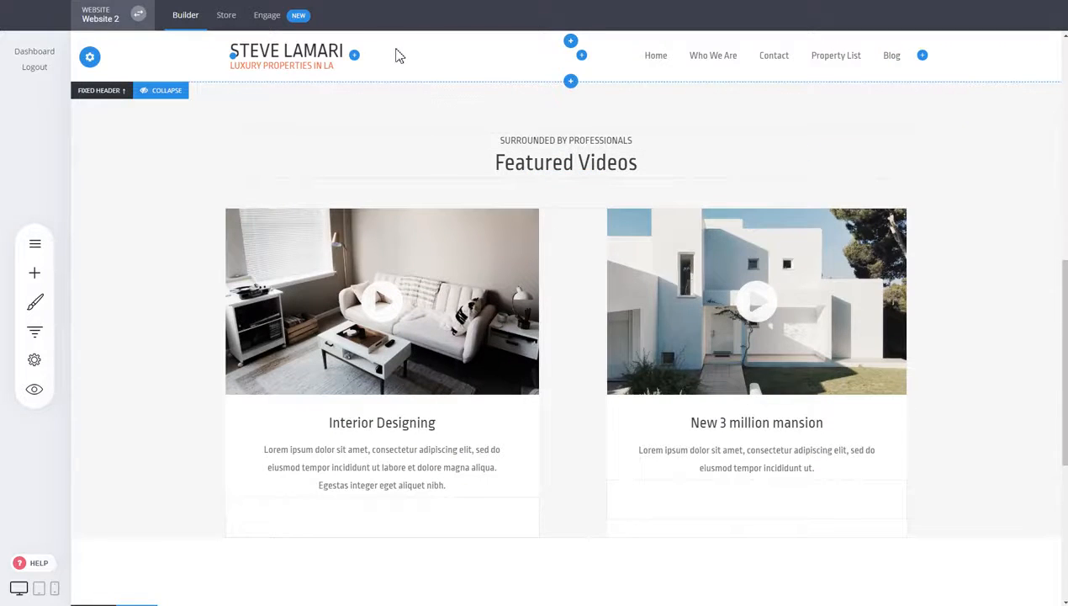
scroll(425, 177, "down", 5)
scroll(691, 286, "up", 5)
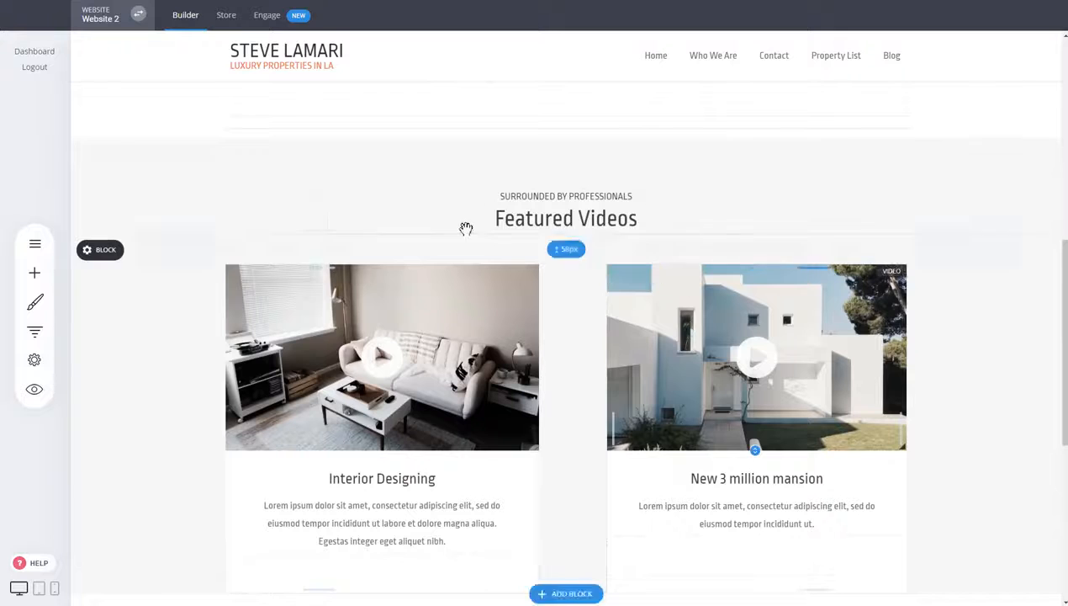
Step: Collapse the fixed header to save editing space and check the rest of the page without it
mouse_move(180, 74)
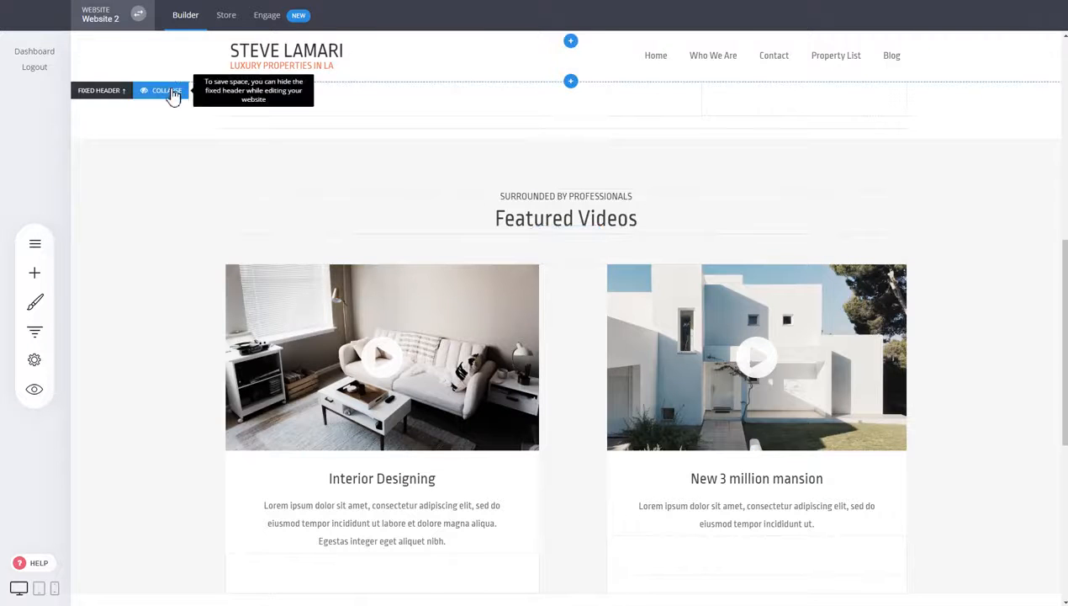
left_click(171, 95)
scroll(276, 247, "up", 5)
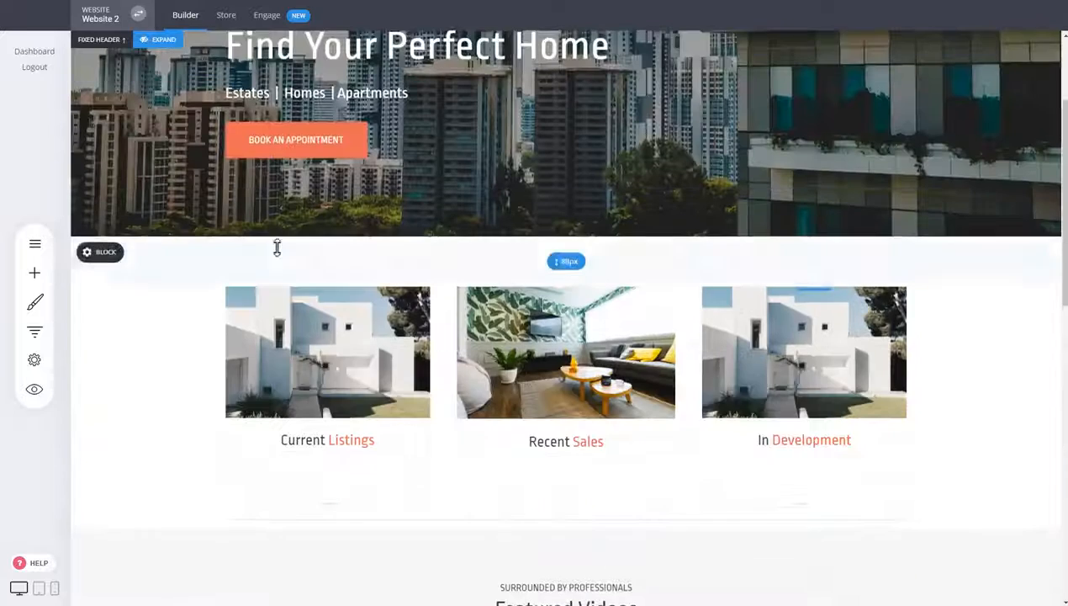
scroll(276, 247, "up", 3)
scroll(279, 246, "down", 10)
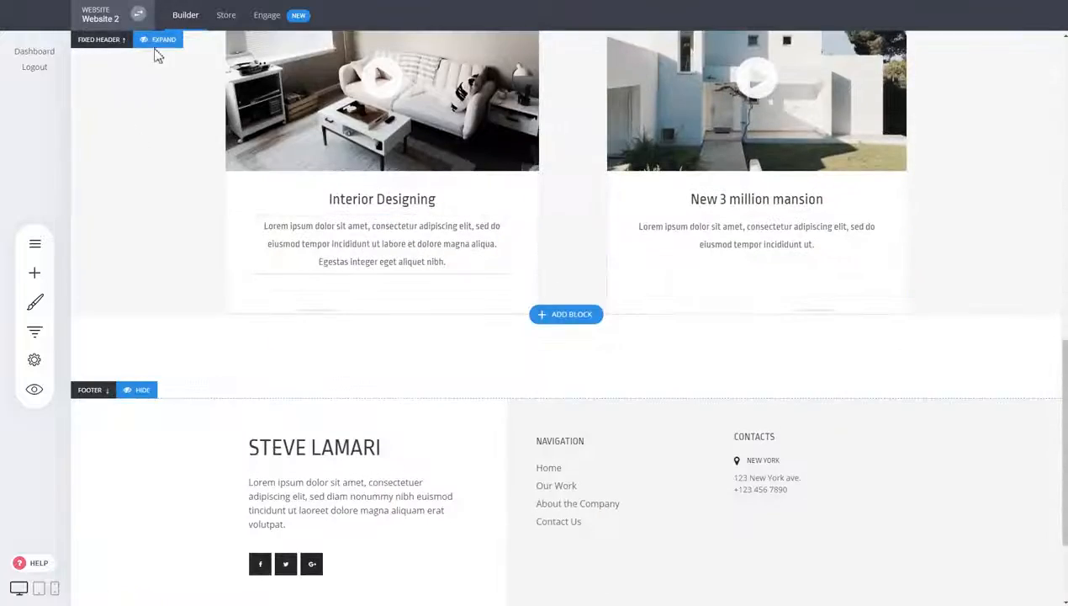
scroll(309, 246, "up", 10)
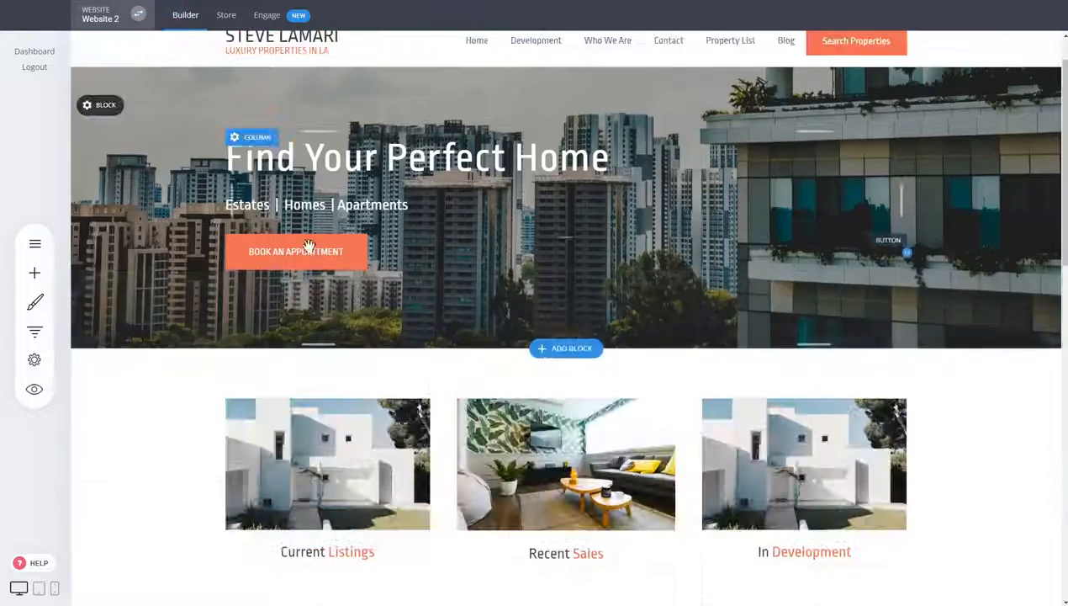
scroll(309, 246, "down", 4)
scroll(308, 236, "up", 5)
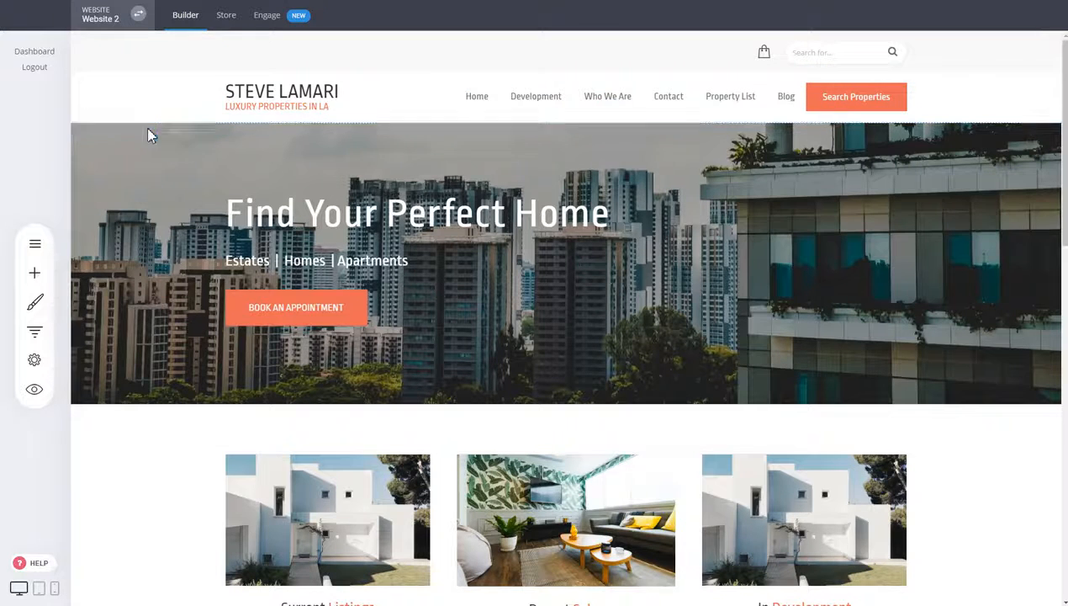
Step: Hide the header on the page, preview the page without it, and show the header again
left_click(143, 132)
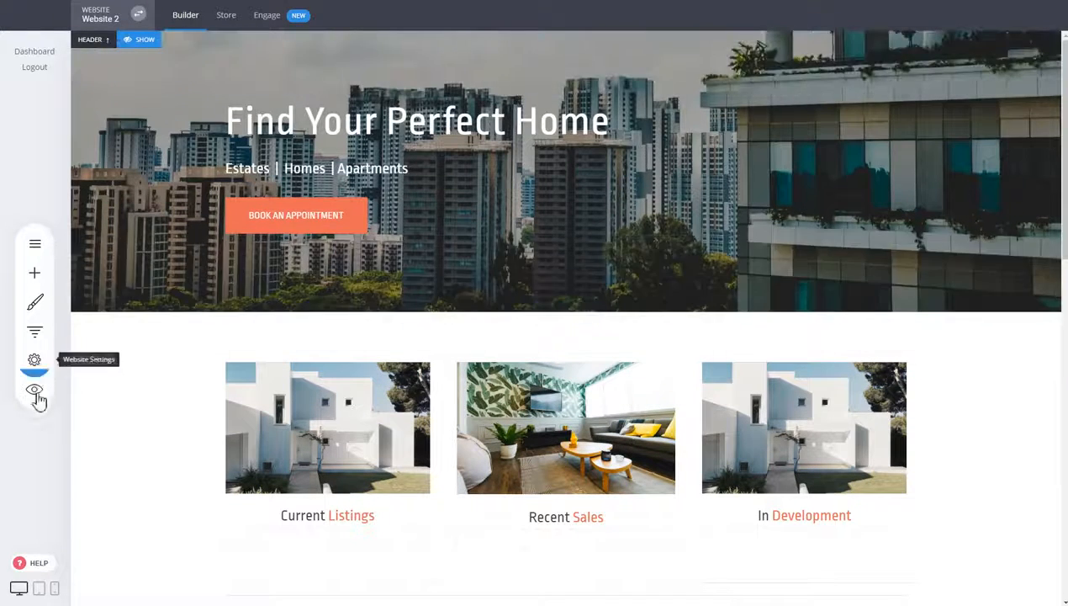
left_click(33, 389)
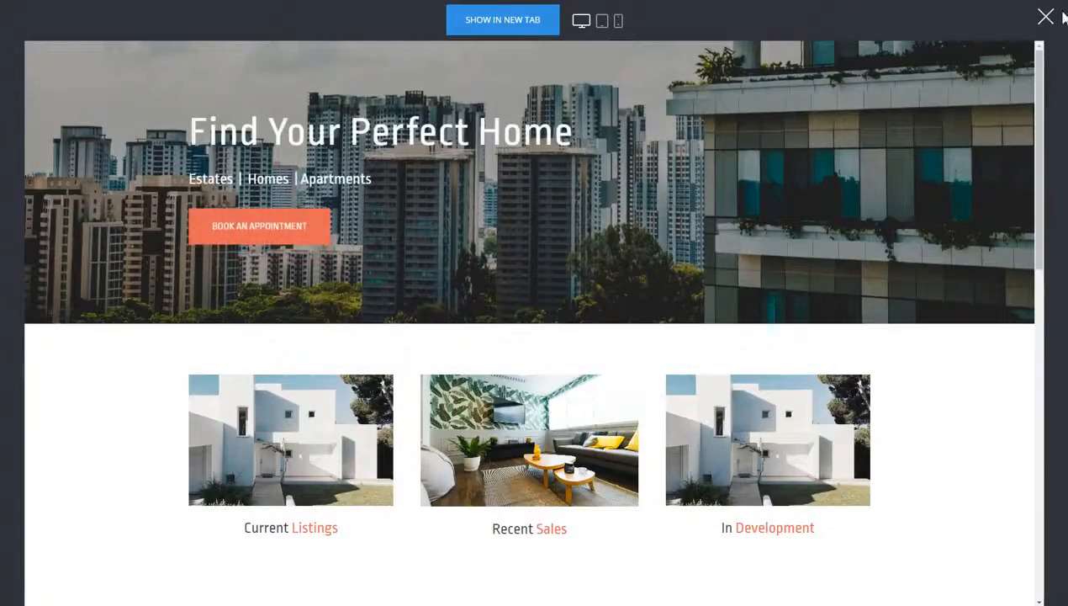
left_click(1046, 18)
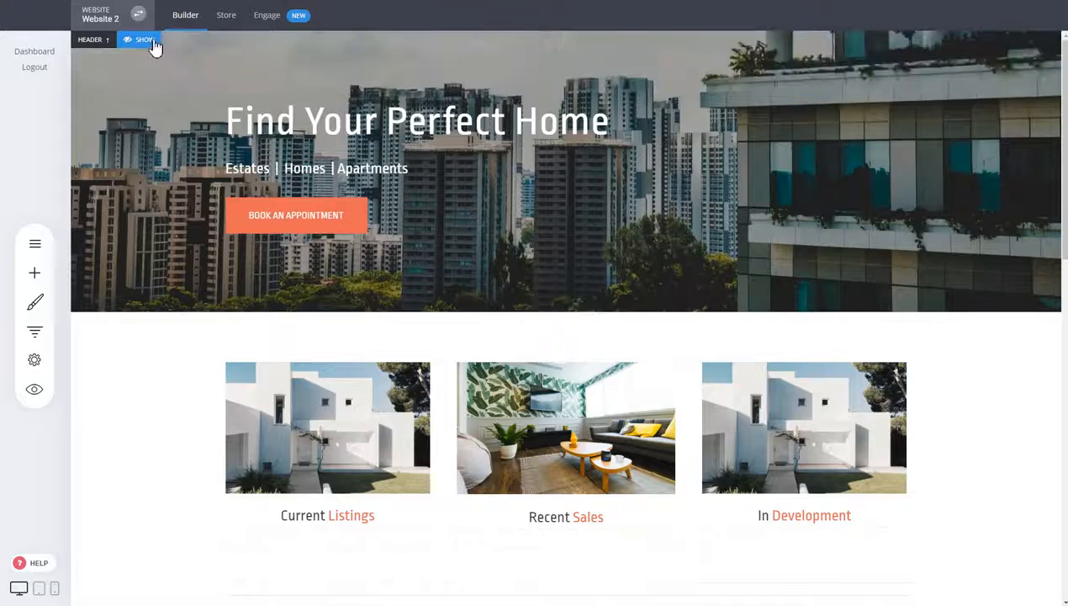
left_click(152, 38)
Step: Hide the page's footer and show it again
scroll(747, 372, "down", 15)
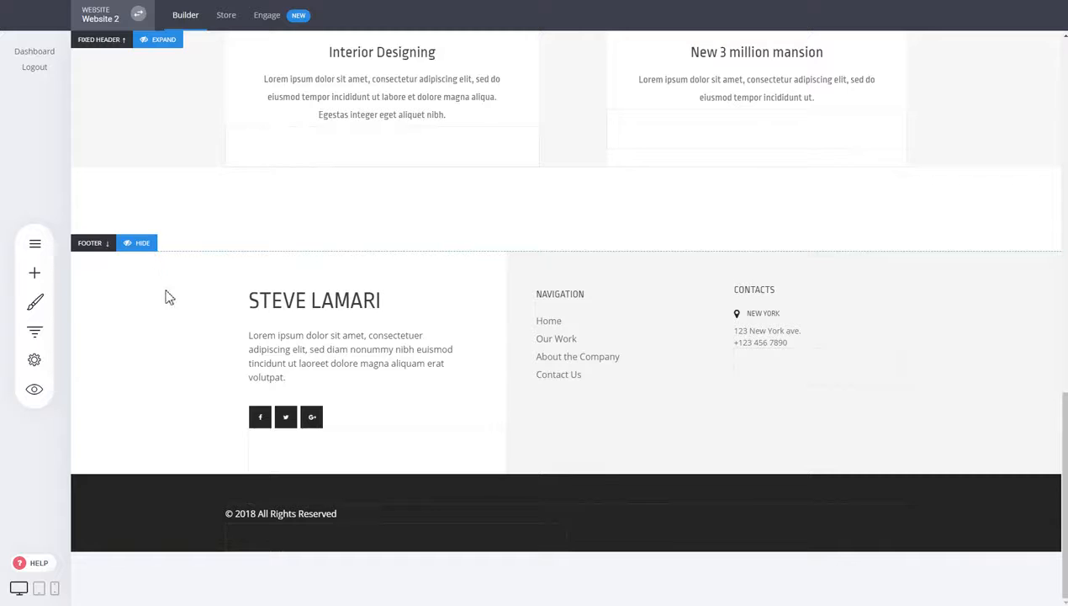
left_click(141, 243)
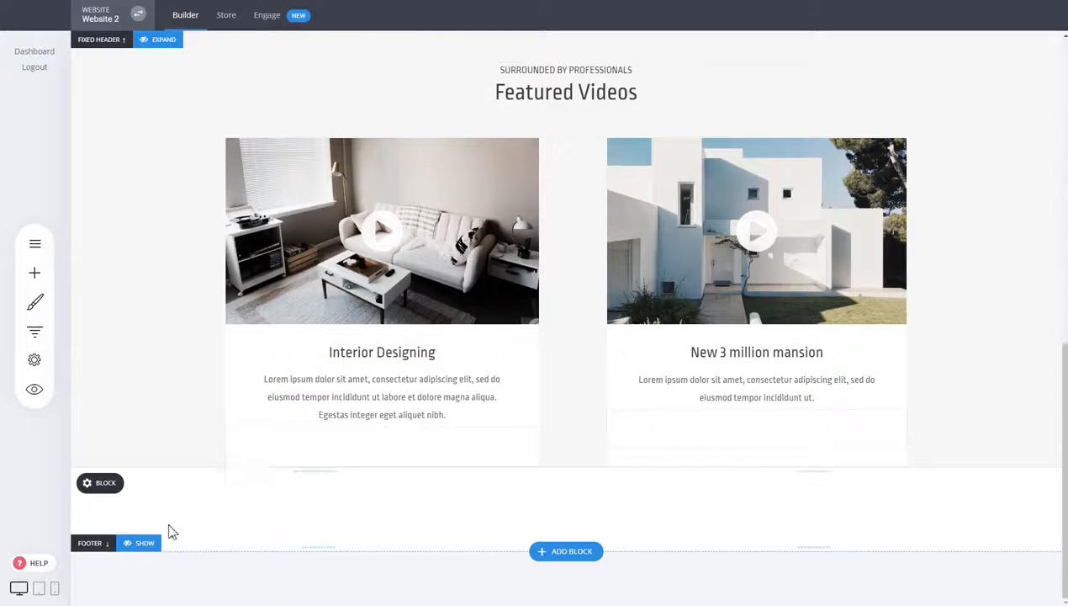
left_click(143, 543)
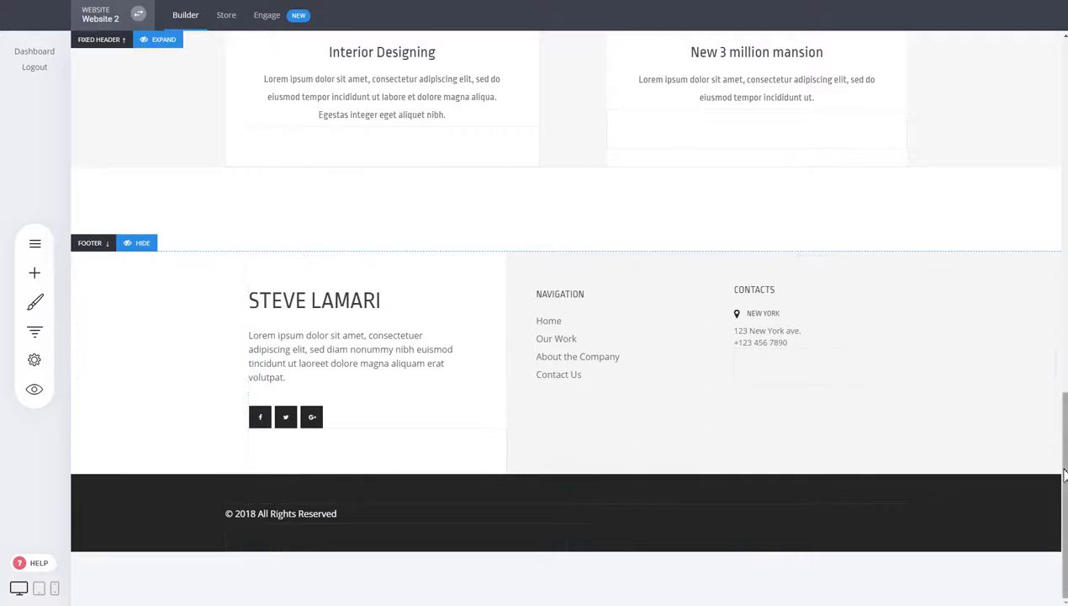
Step: Review the items and submenus of the regular header's navigation menu and close its editor without changes
left_click_drag(1063, 471, 1063, 105)
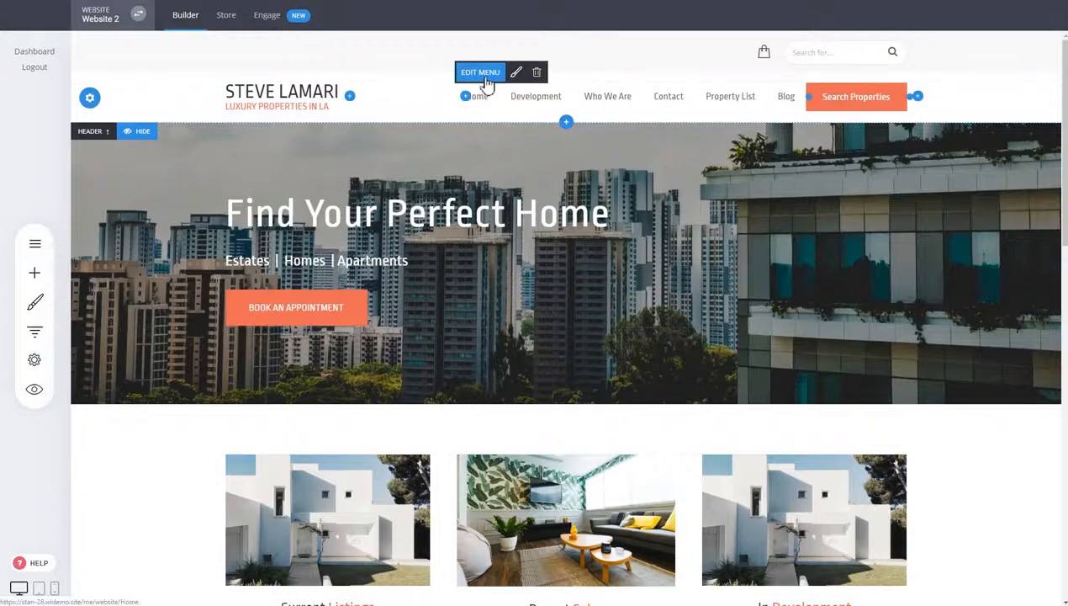
left_click(485, 79)
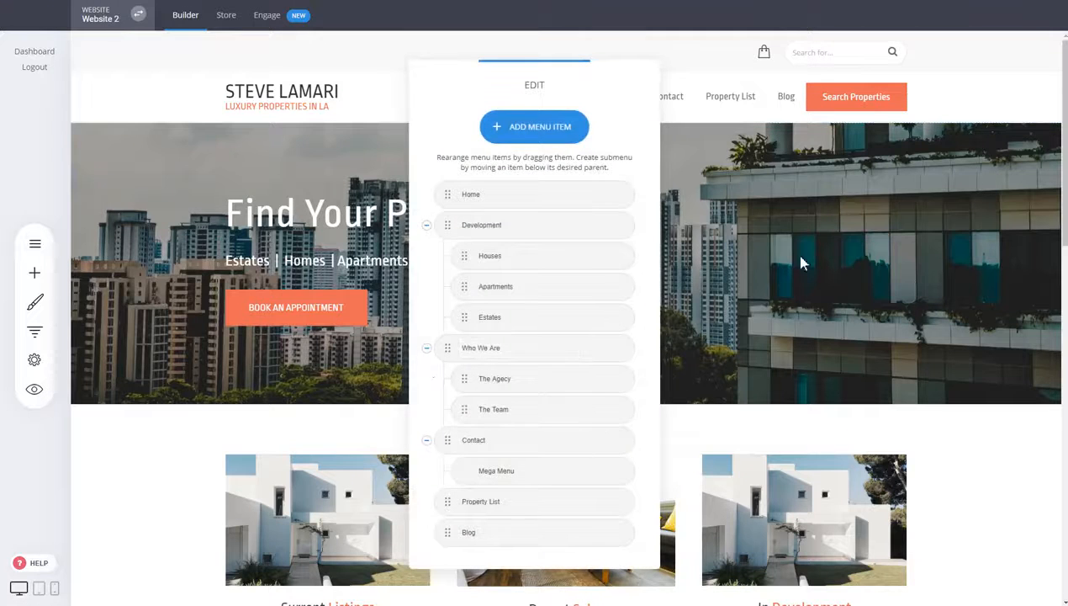
left_click(788, 290)
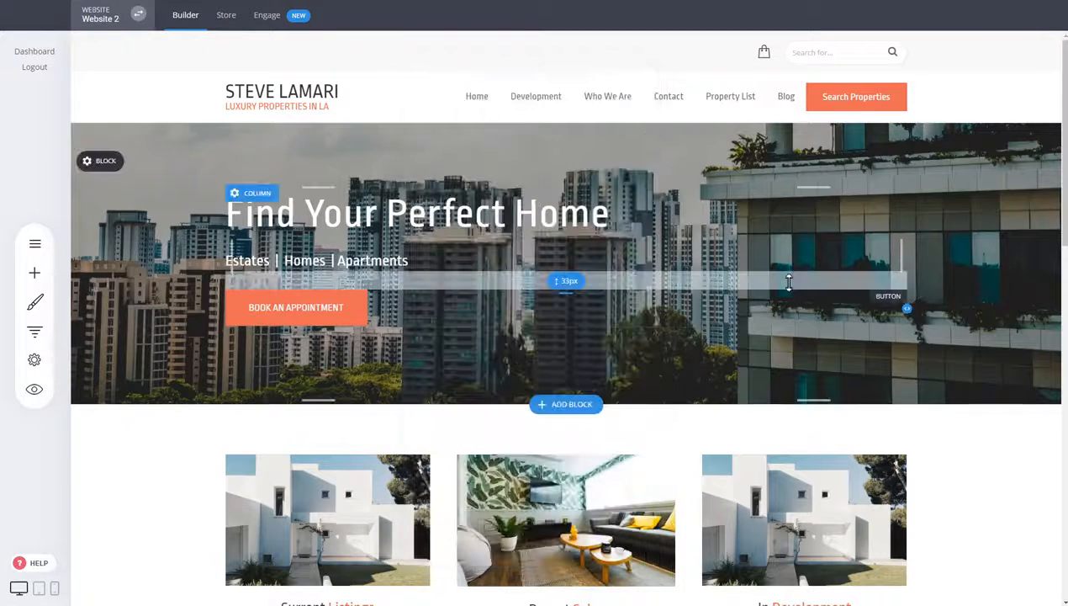